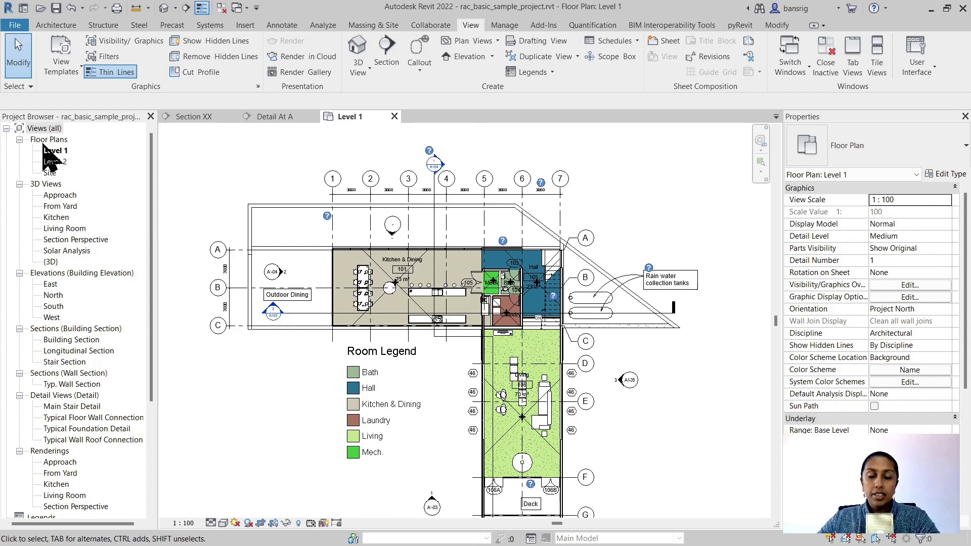
# - Open the Building Section, then Typ. Wall Section (3/A104), then the 4/A104 roof connection detail
pyautogui.doubleClick(441, 169)
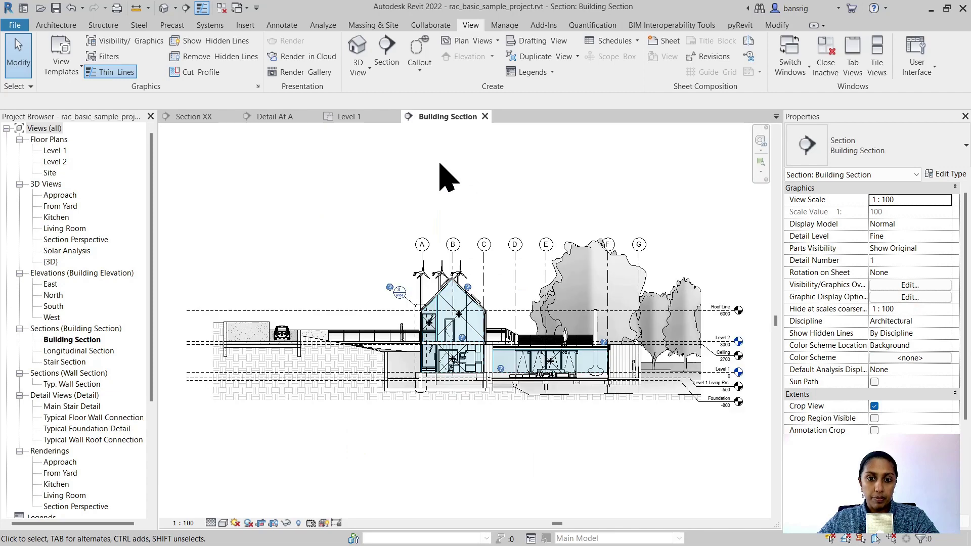
pyautogui.scroll(5, 374, 354)
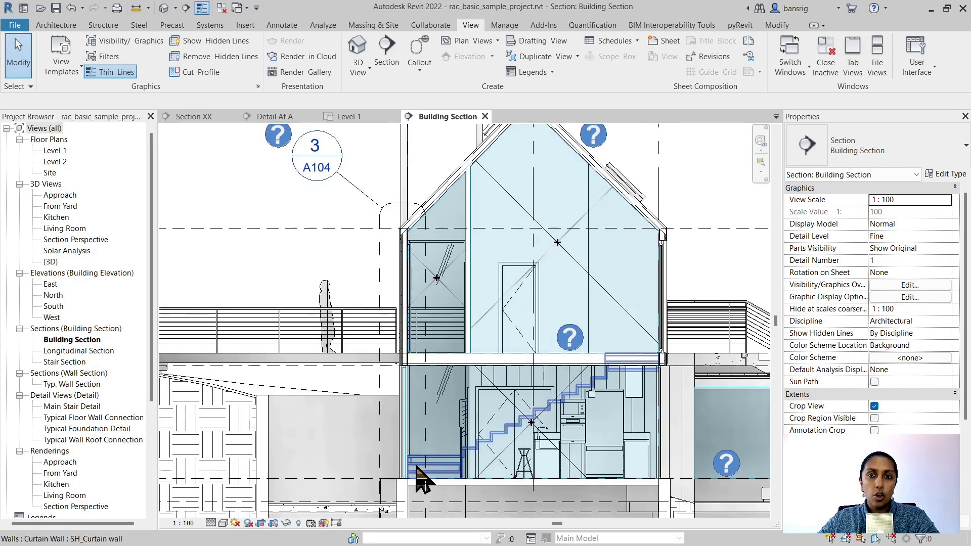
pyautogui.doubleClick(329, 169)
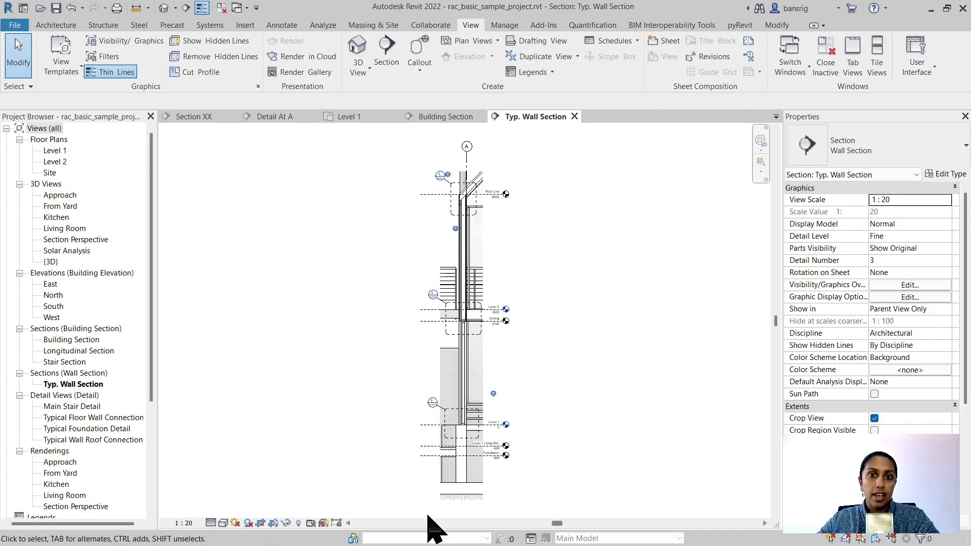
pyautogui.scroll(-2, 428, 526)
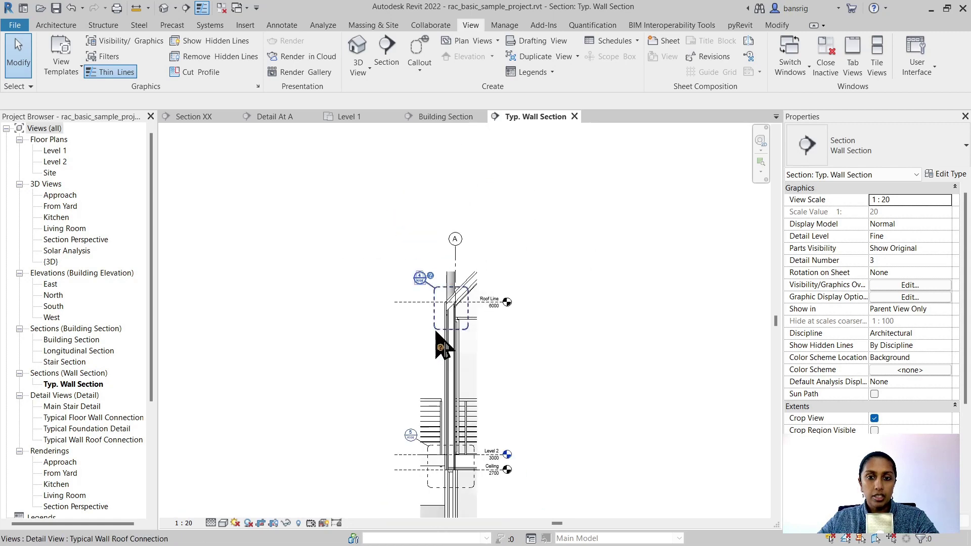
pyautogui.scroll(5, 456, 319)
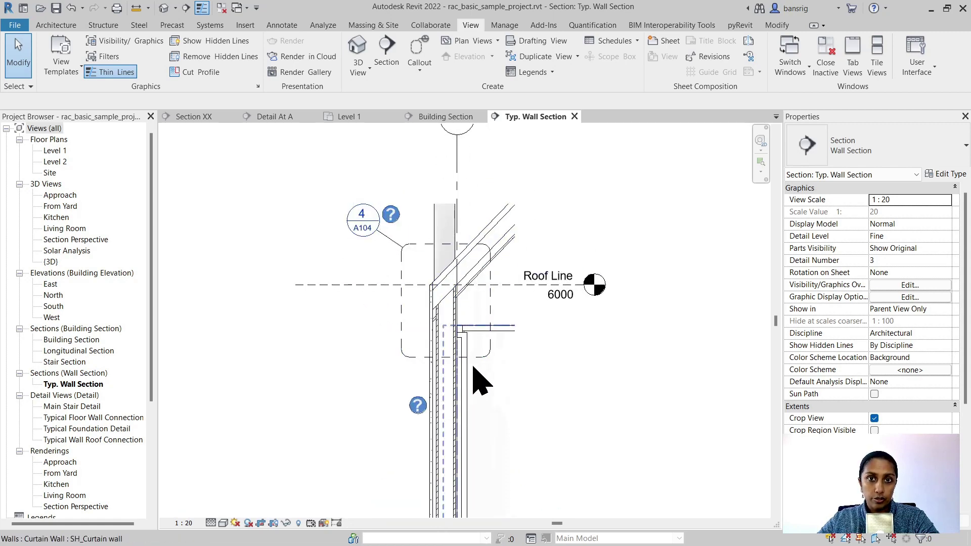
pyautogui.doubleClick(371, 224)
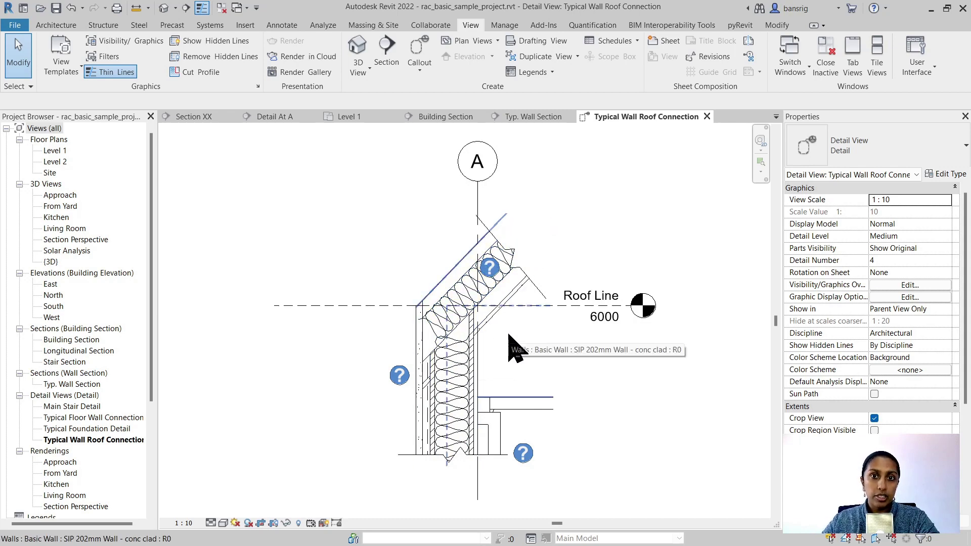
# - Check the SIP wall and metal-panel roof types in the detail, then clear the selection
pyautogui.click(477, 368)
pyautogui.click(507, 322)
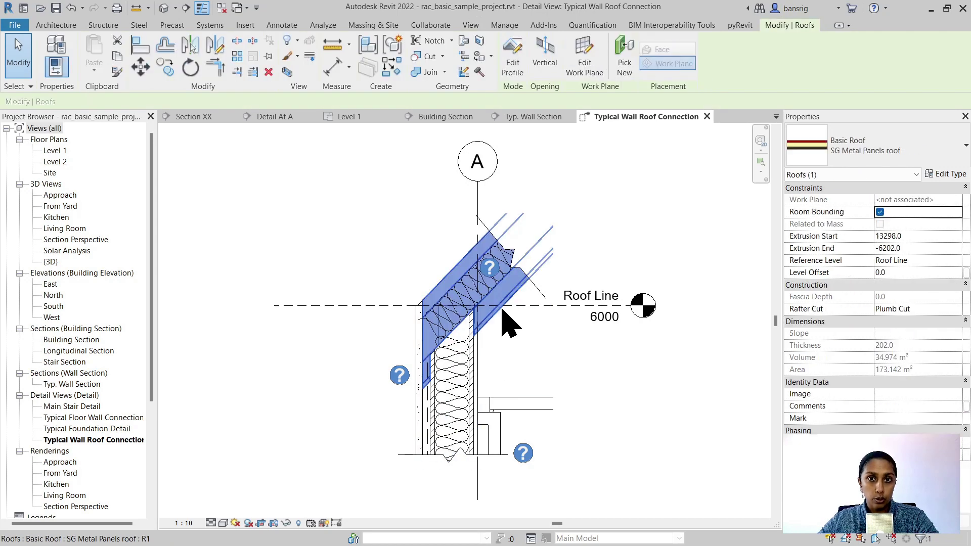
pyautogui.click(326, 278)
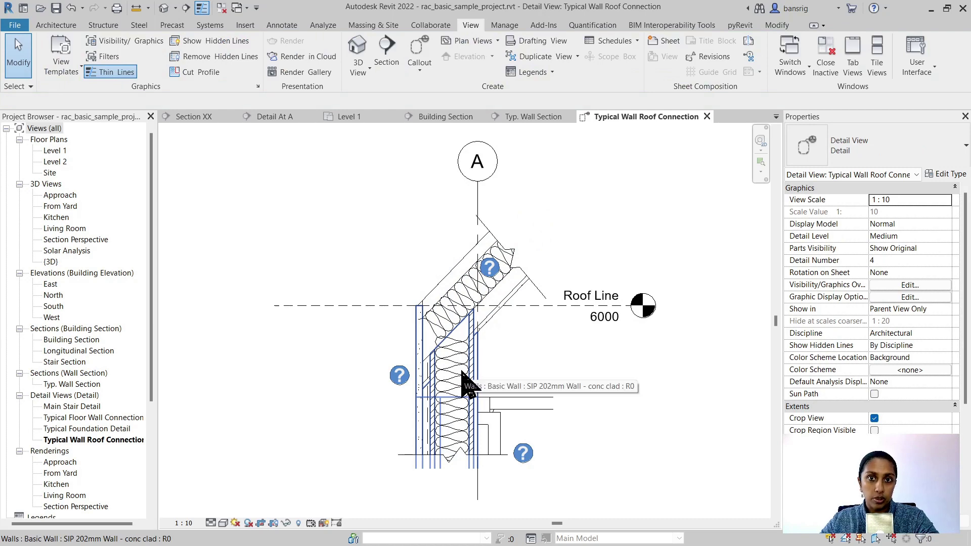
pyautogui.click(282, 25)
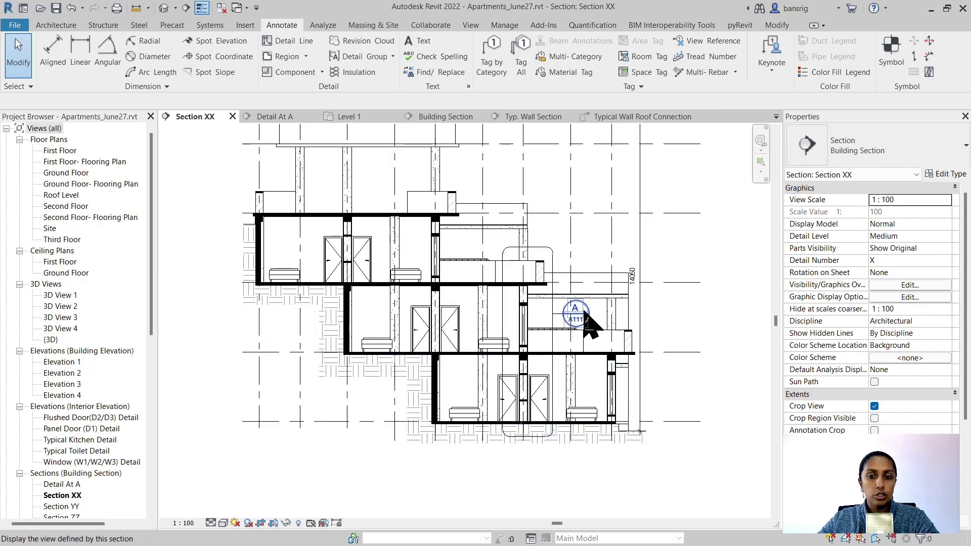
# - Open Detail At A and inspect the parapet wall and the Parapet Coping text note
pyautogui.doubleClick(573, 312)
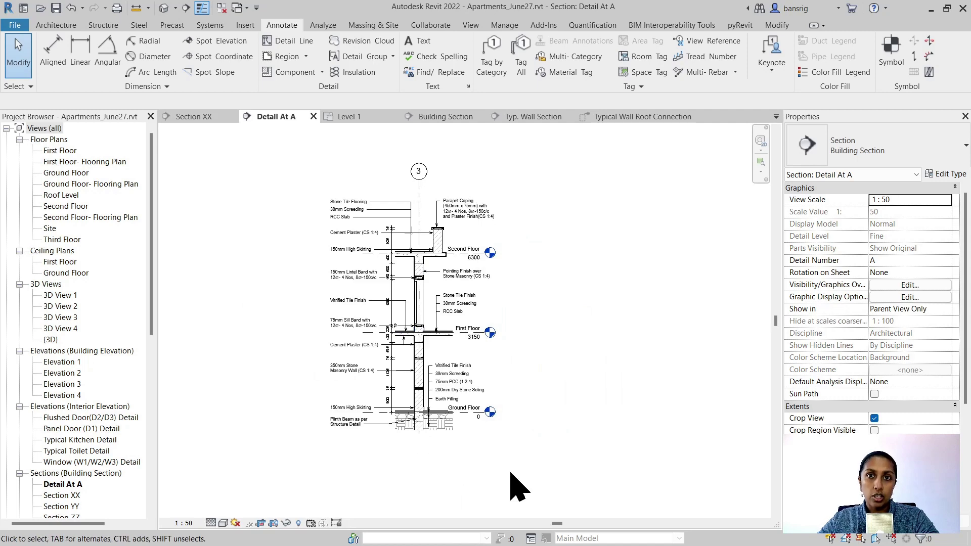
pyautogui.scroll(2, 439, 229)
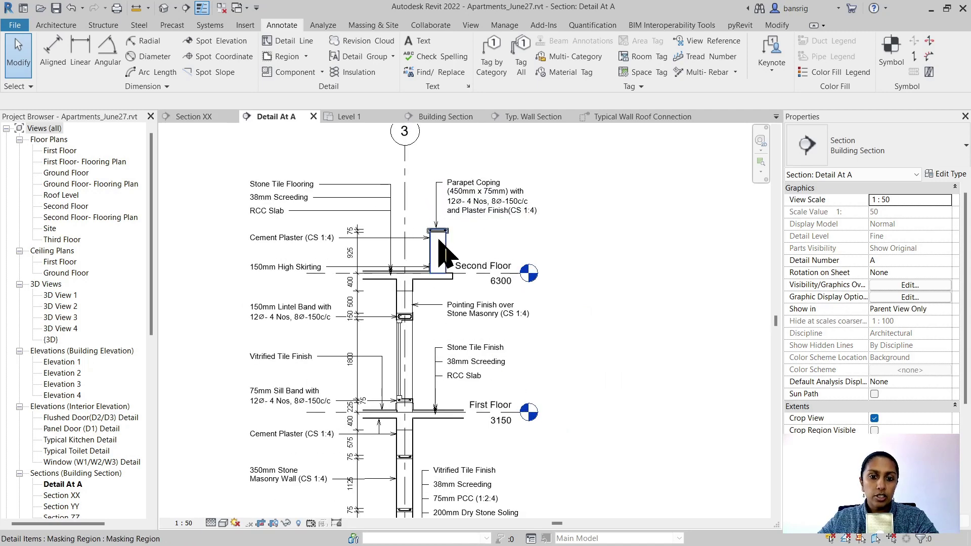
pyautogui.click(443, 252)
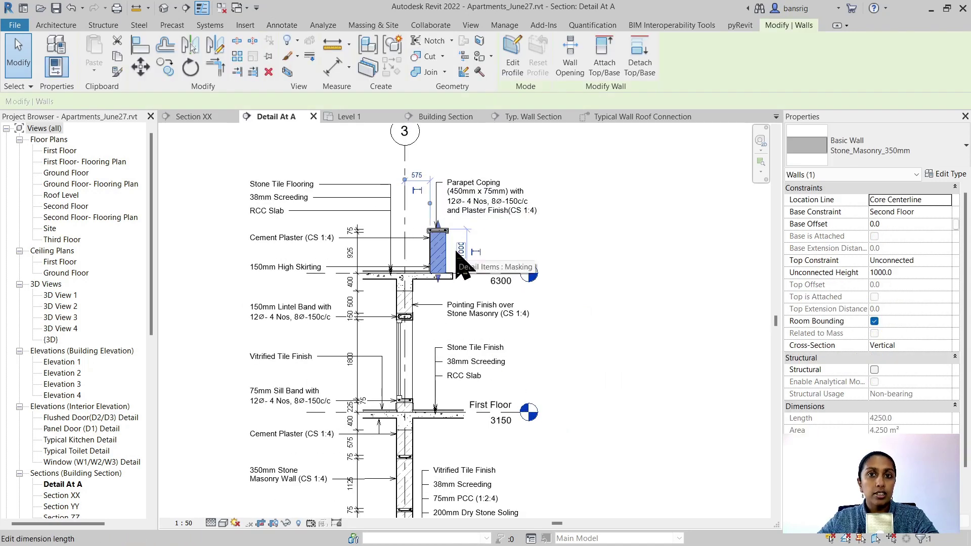
pyautogui.click(532, 227)
pyautogui.click(602, 250)
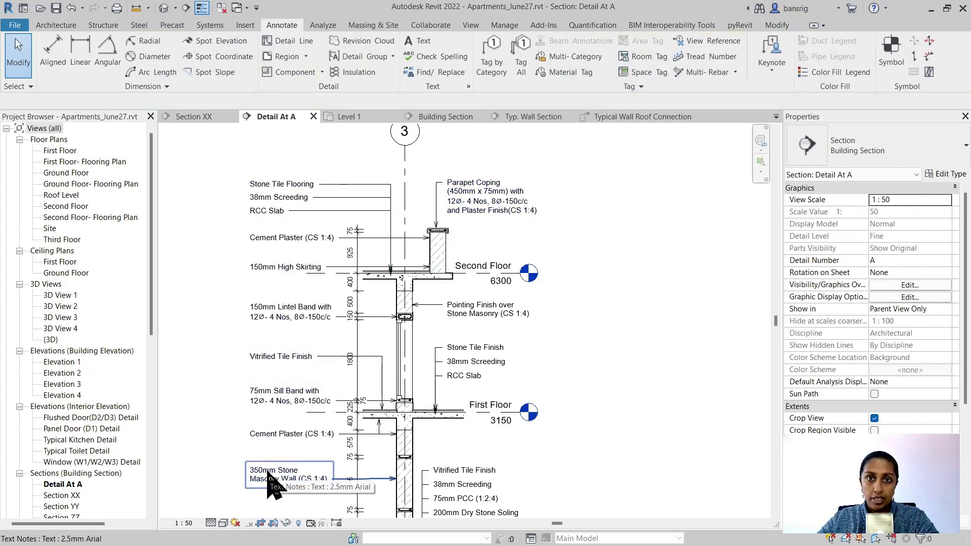
# - Inspect the masking region and the Concrete Band coping component on the parapet
pyautogui.scroll(10, 445, 238)
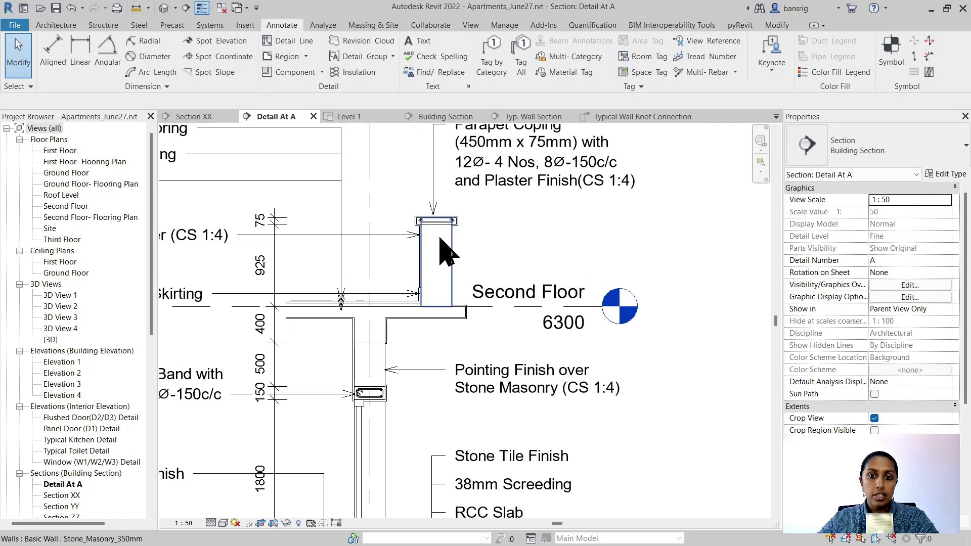
pyautogui.click(465, 227)
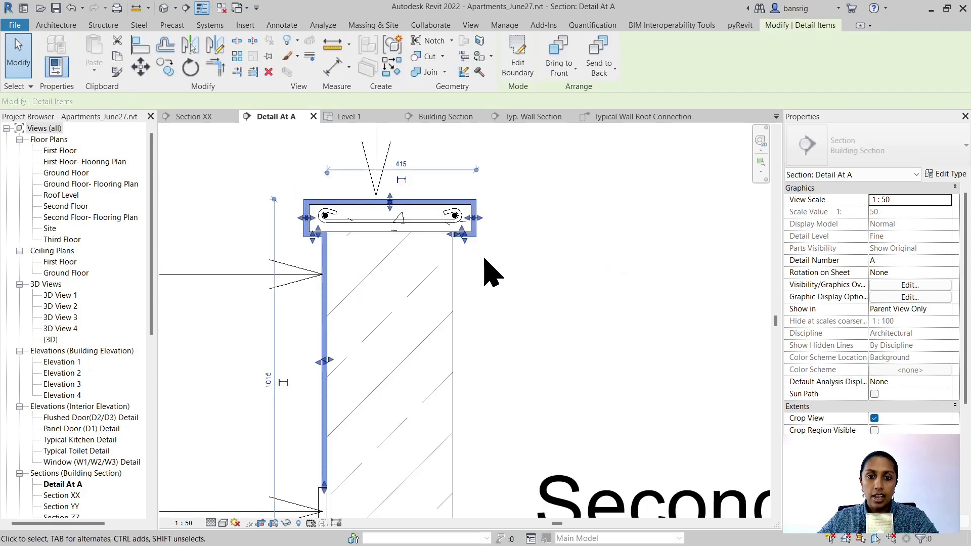
pyautogui.click(495, 277)
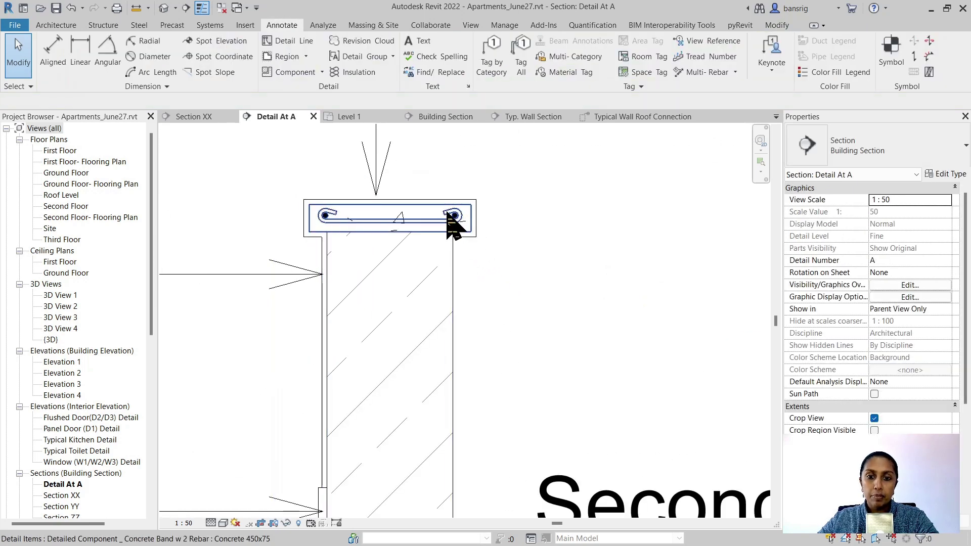
pyautogui.click(452, 227)
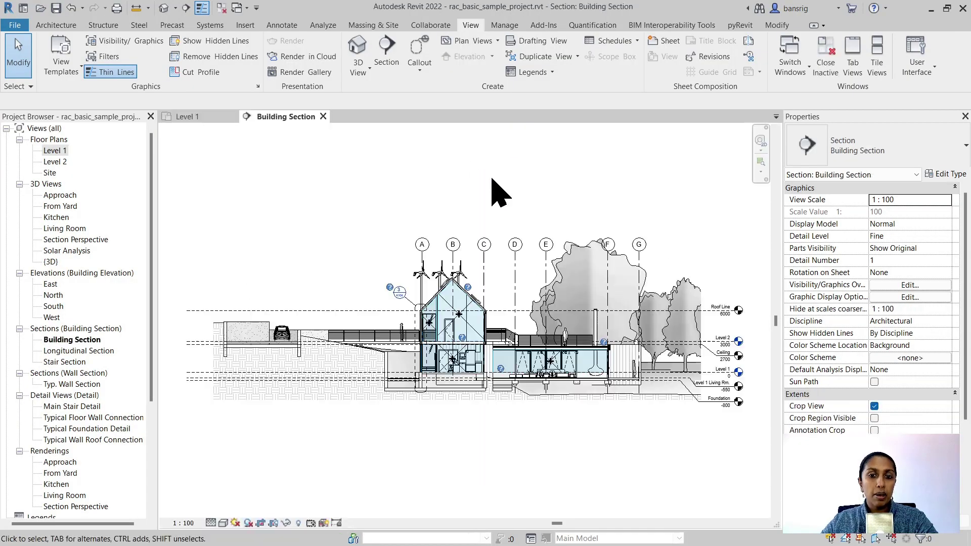
# - Draw Callout 1 around the right wall–roof junction in the Building Section
pyautogui.scroll(5, 484, 326)
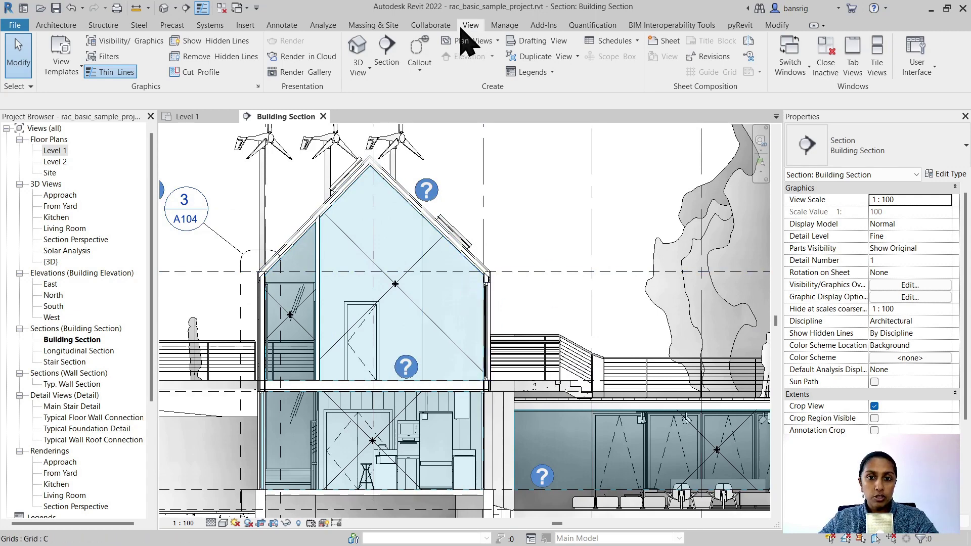
pyautogui.click(419, 55)
pyautogui.click(477, 228)
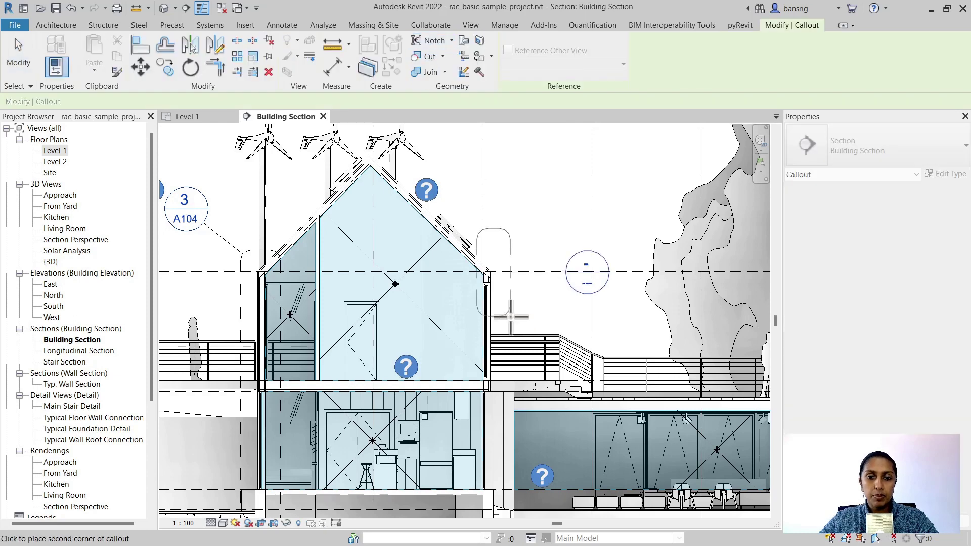
pyautogui.click(505, 318)
# - Tighten the callout's top, bottom and right edges and raise its head on a leader
pyautogui.scroll(3, 498, 260)
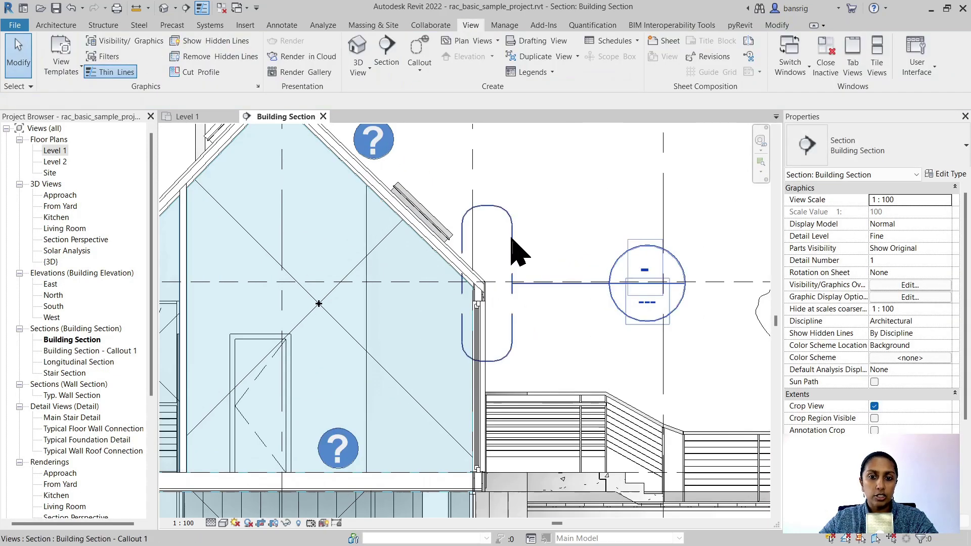
pyautogui.click(512, 247)
pyautogui.moveTo(488, 206); pyautogui.dragTo(487, 251)
pyautogui.moveTo(495, 356); pyautogui.dragTo(484, 345)
pyautogui.moveTo(512, 298); pyautogui.dragTo(505, 299)
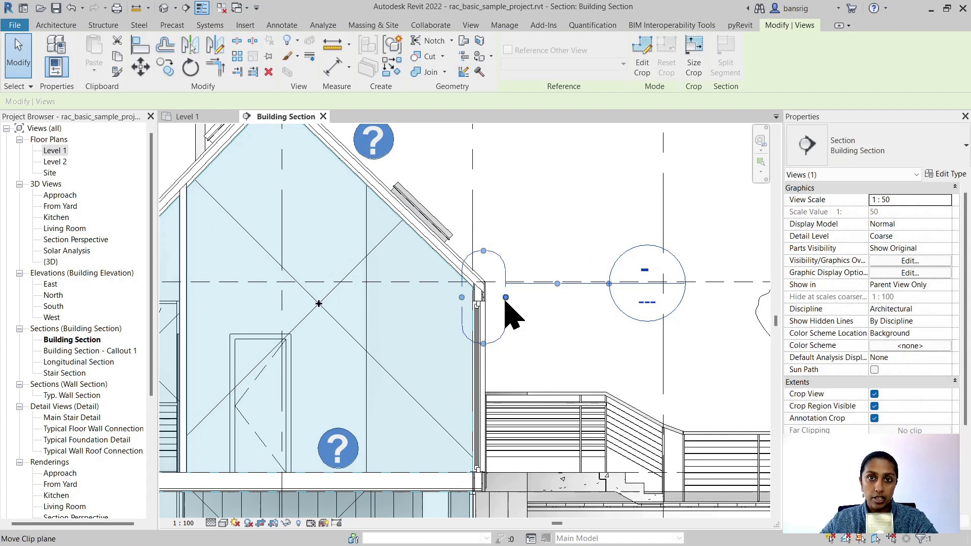
pyautogui.click(520, 330)
pyautogui.click(505, 327)
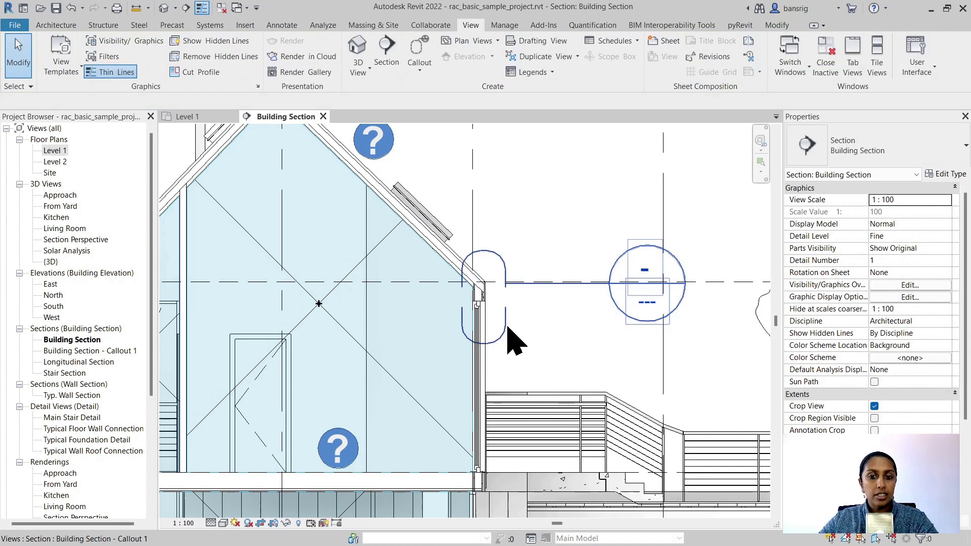
pyautogui.moveTo(609, 284); pyautogui.dragTo(528, 218)
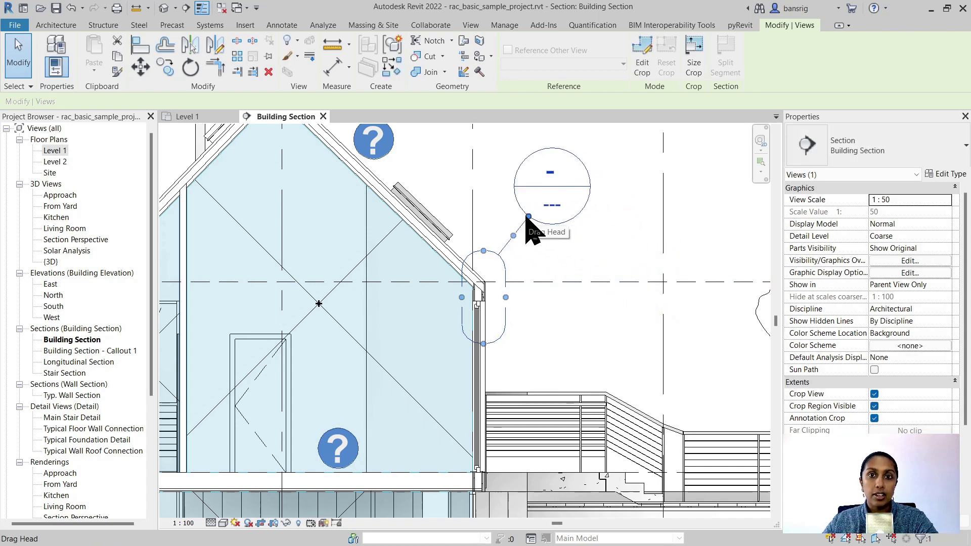
pyautogui.click(565, 251)
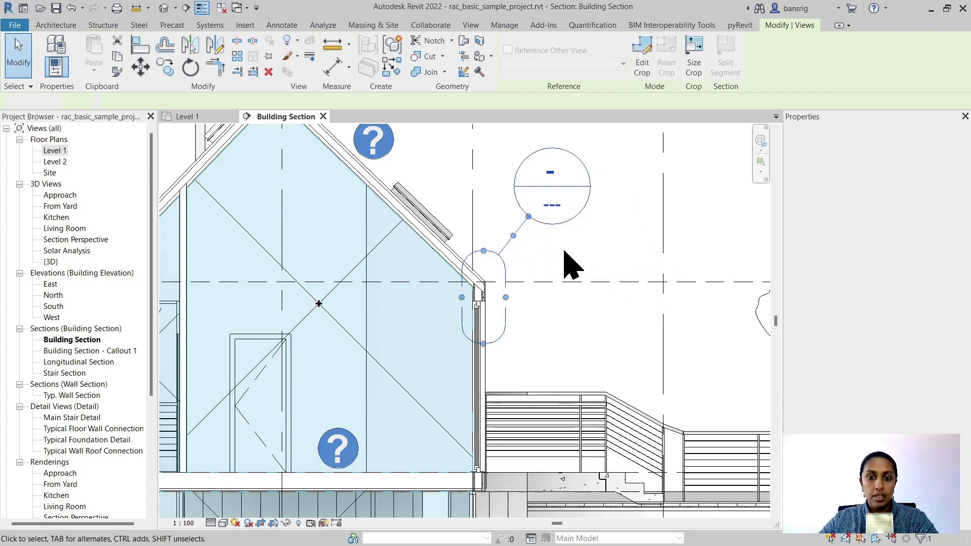
# - Open Building Section - Callout 1 from its head and set scale 1:25 with Fine detail level
pyautogui.doubleClick(543, 179)
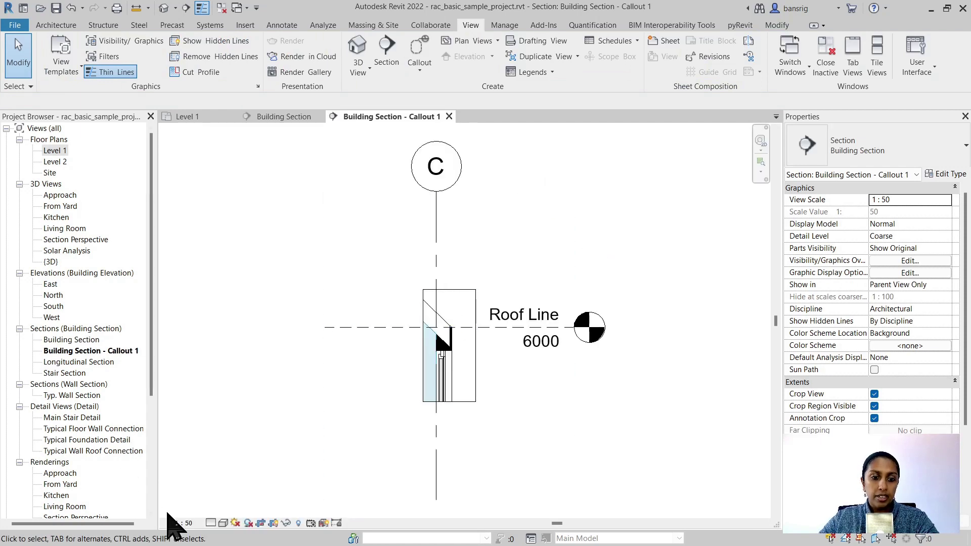
pyautogui.click(183, 522)
pyautogui.click(197, 418)
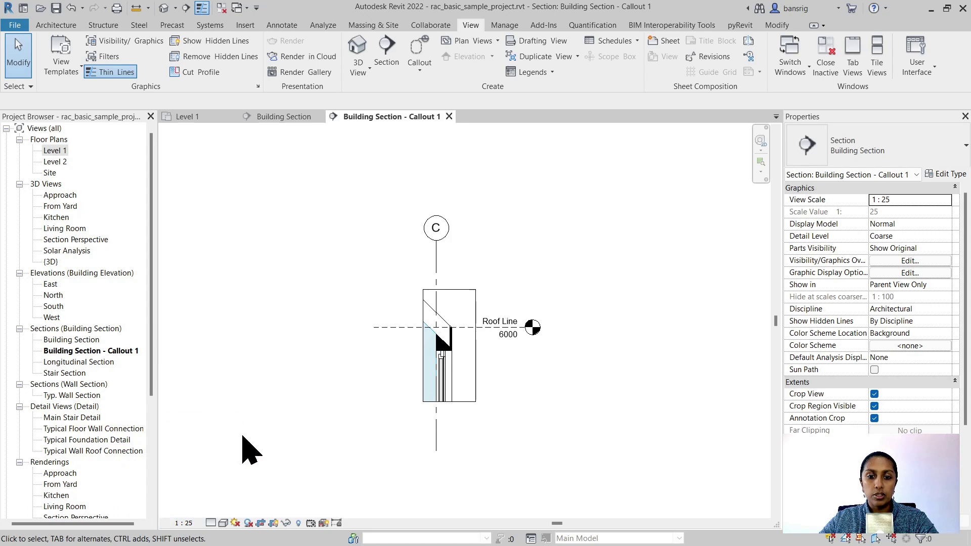
pyautogui.click(211, 523)
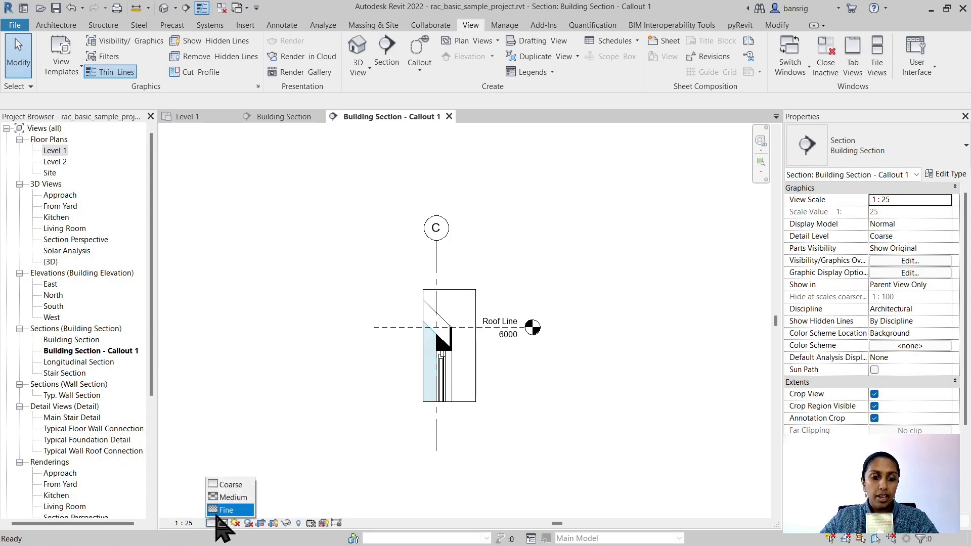
pyautogui.click(225, 509)
pyautogui.scroll(5, 463, 367)
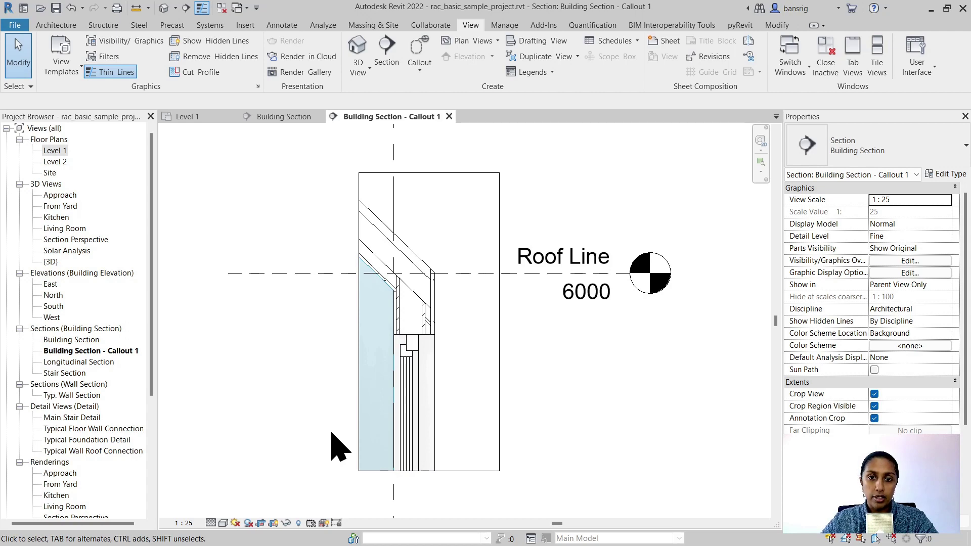
pyautogui.scroll(2, 364, 329)
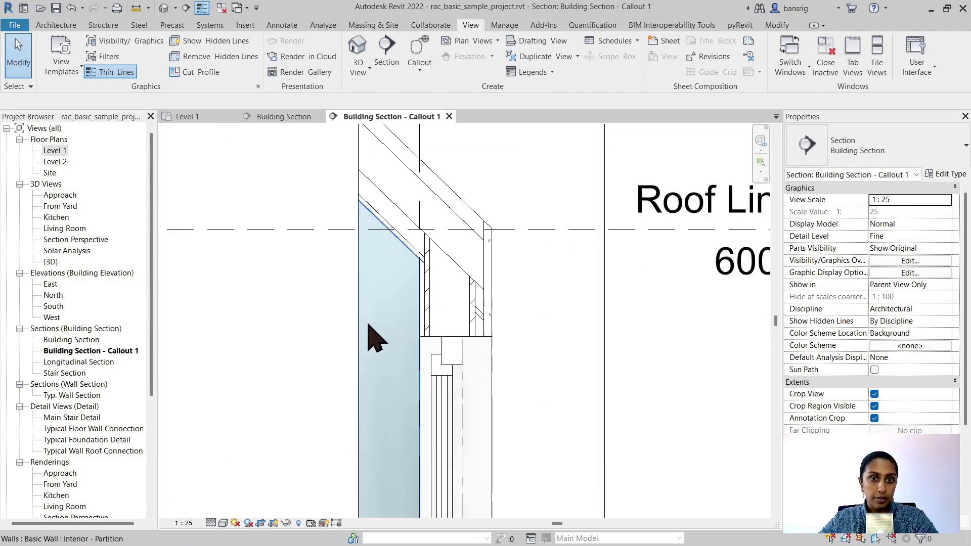
pyautogui.scroll(-1, 500, 349)
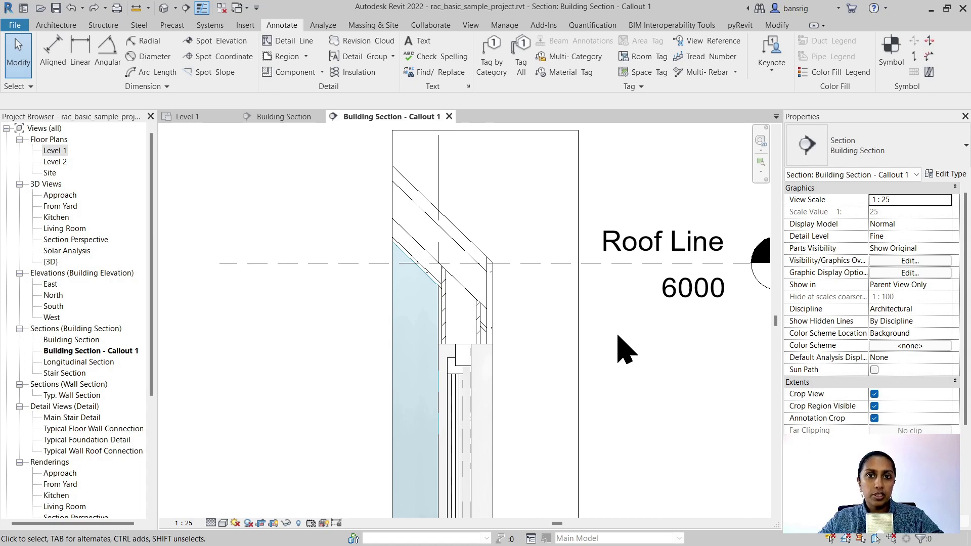
# - Fill the wall cavity in Callout 1 with batting insulation
pyautogui.click(357, 72)
pyautogui.scroll(5, 412, 271)
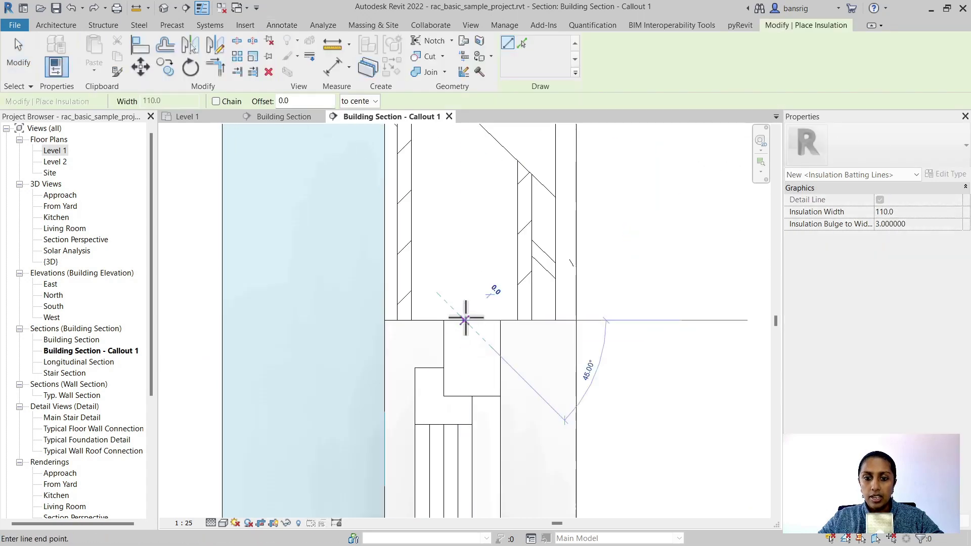
pyautogui.click(461, 162)
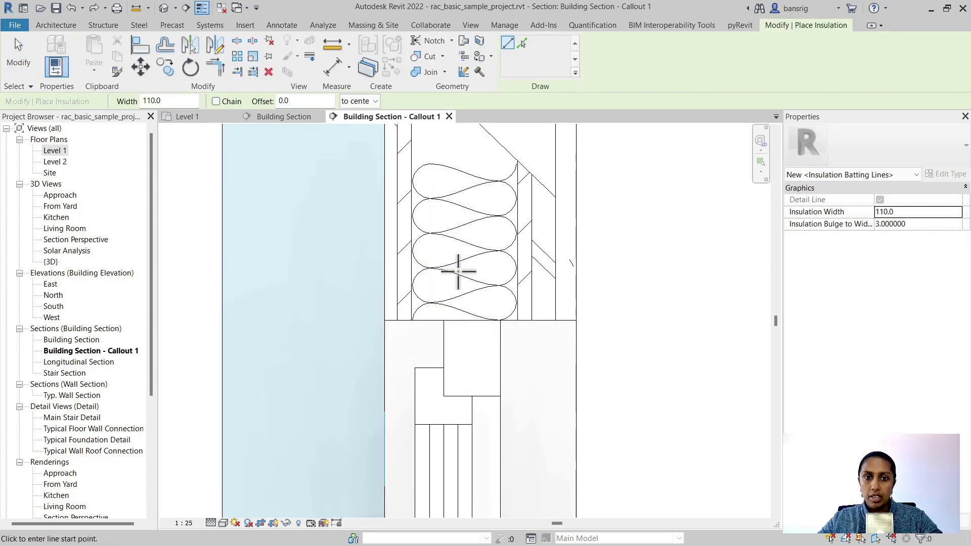
pyautogui.press('Escape')
pyautogui.press('Escape')
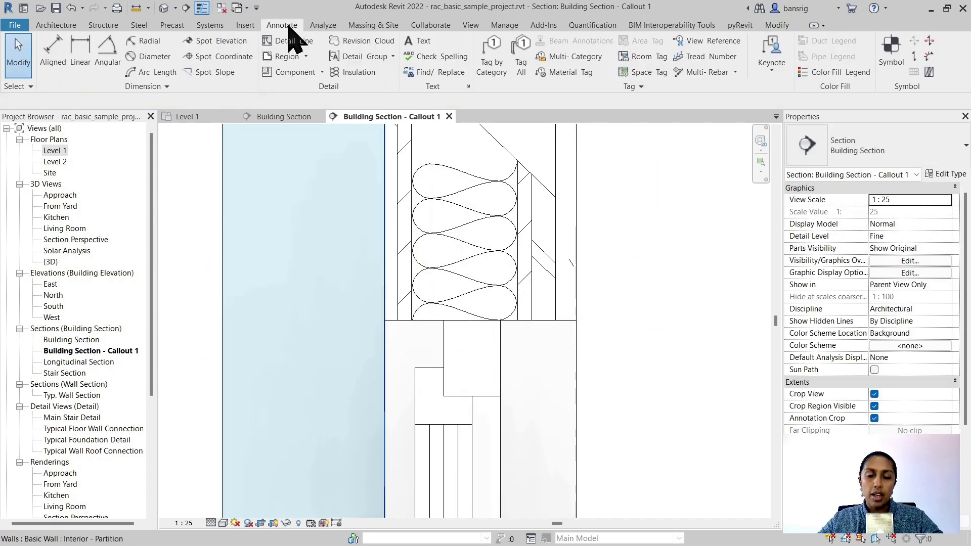
# - Add a leader text note reading 'Insulation' and return to the Building Section
pyautogui.click(409, 41)
pyautogui.scroll(-2, 480, 262)
pyautogui.click(481, 263)
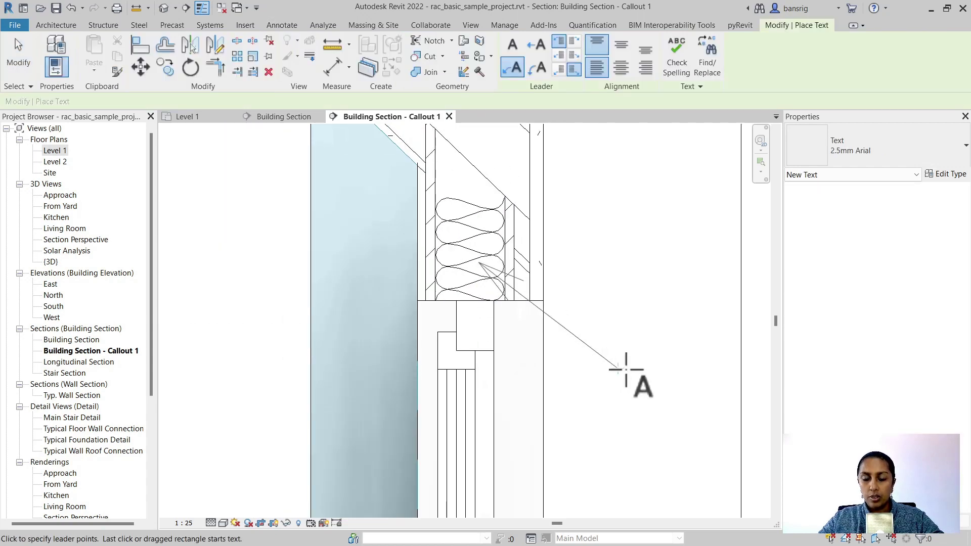
pyautogui.click(617, 368)
pyautogui.click(685, 368)
pyautogui.write('Insulation')
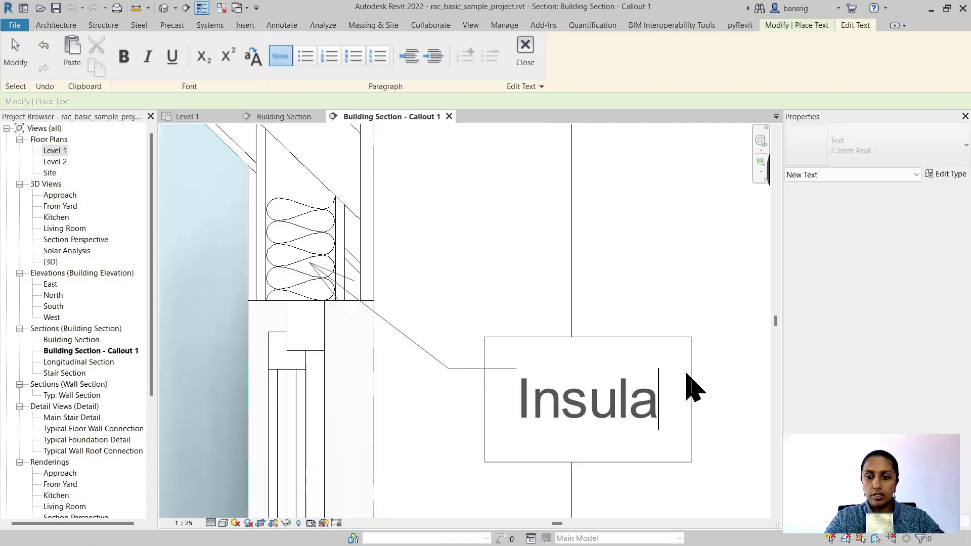
pyautogui.click(445, 449)
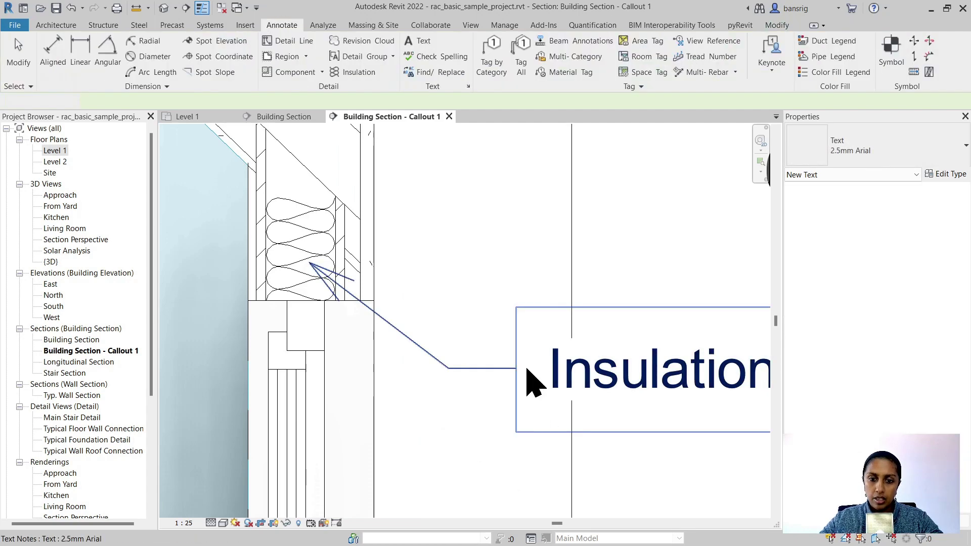
pyautogui.scroll(-2, 531, 380)
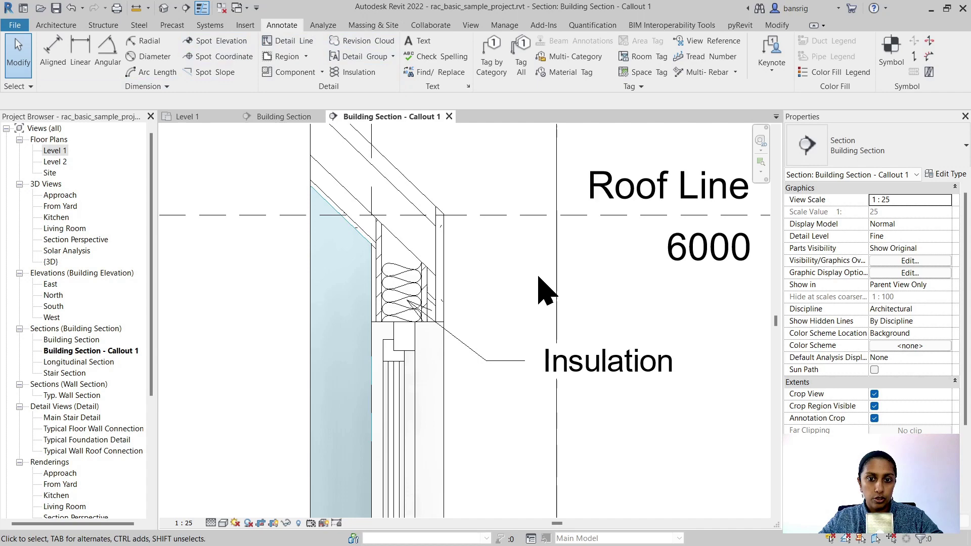
pyautogui.scroll(-1, 542, 289)
pyautogui.hotkey('ctrl', 'Tab')
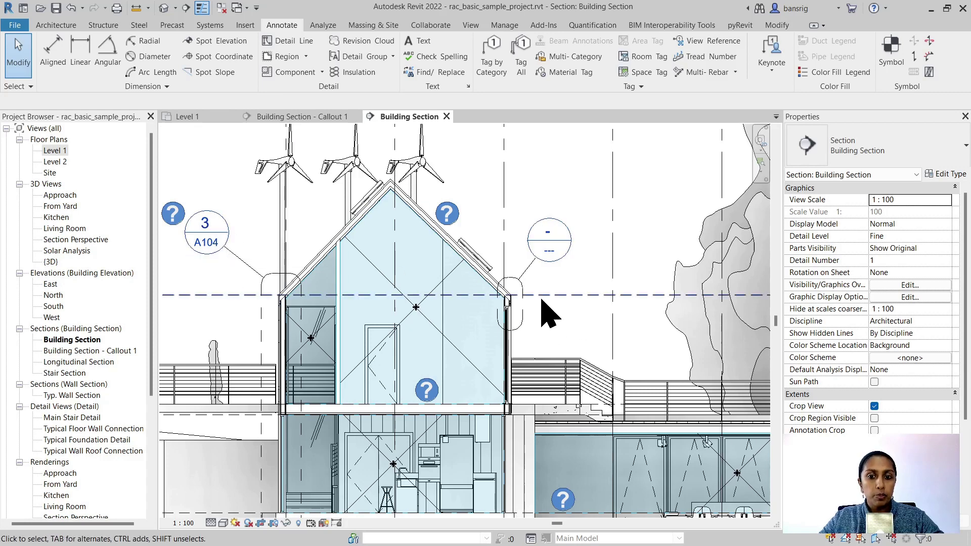
# - Create new sheet A002 using the A1 metric titleblock
pyautogui.click(470, 25)
pyautogui.click(665, 41)
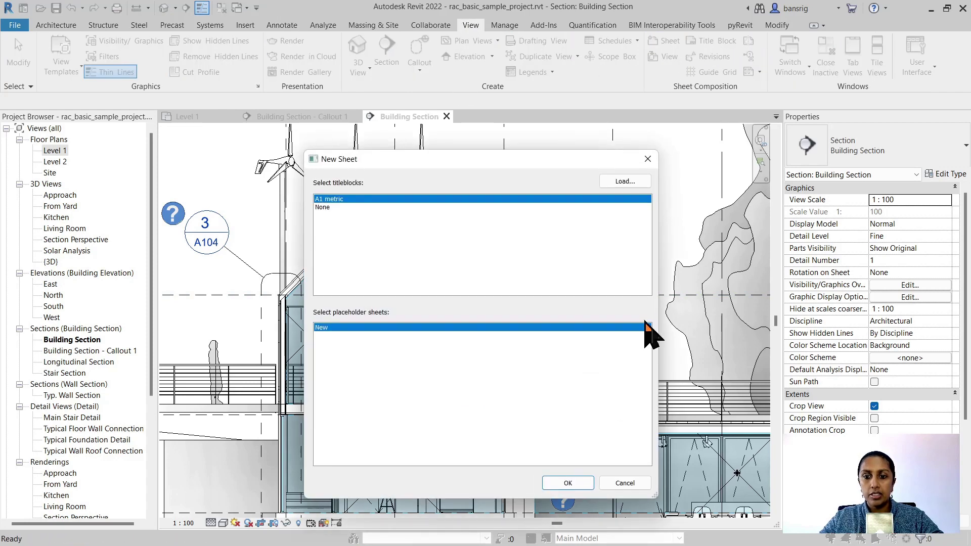
pyautogui.click(573, 484)
# - Place Building Section - Callout 1 on sheet A002 and return to the Building Section
pyautogui.moveTo(81, 350); pyautogui.dragTo(402, 297)
pyautogui.click(303, 267)
pyautogui.click(435, 369)
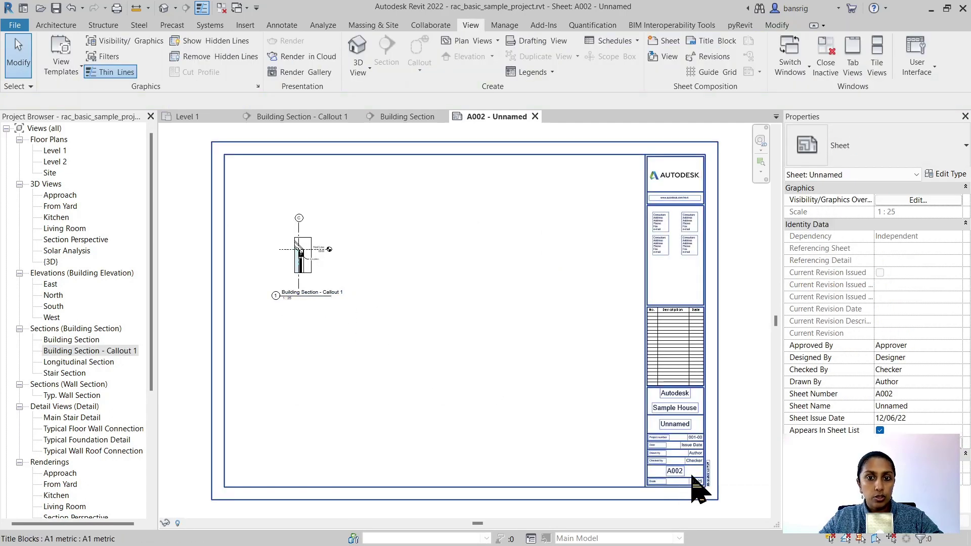
pyautogui.click(402, 116)
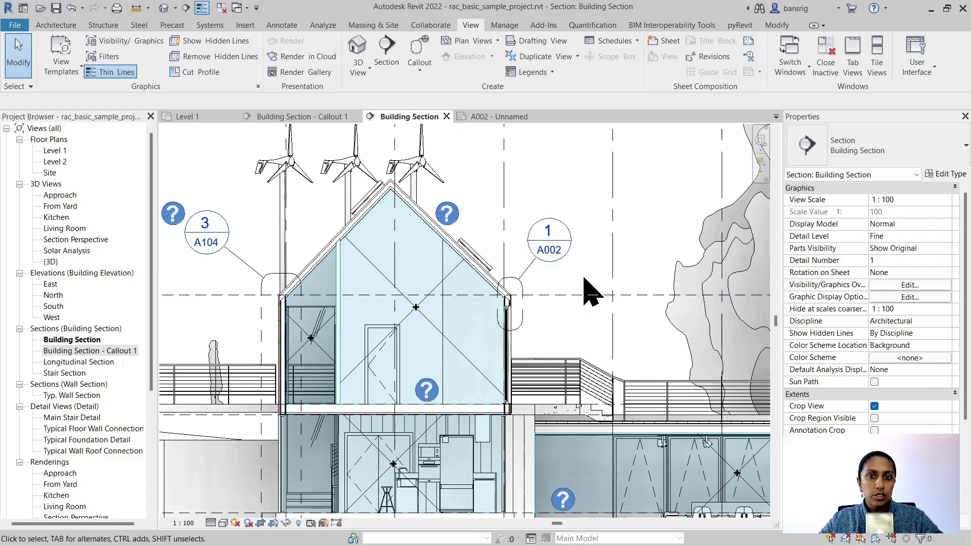
pyautogui.click(524, 278)
pyautogui.click(948, 175)
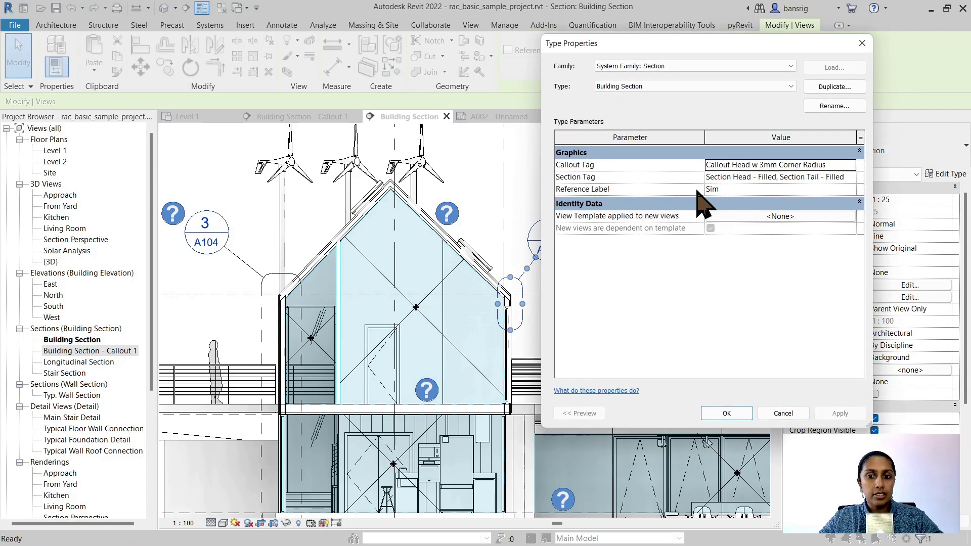
pyautogui.click(809, 164)
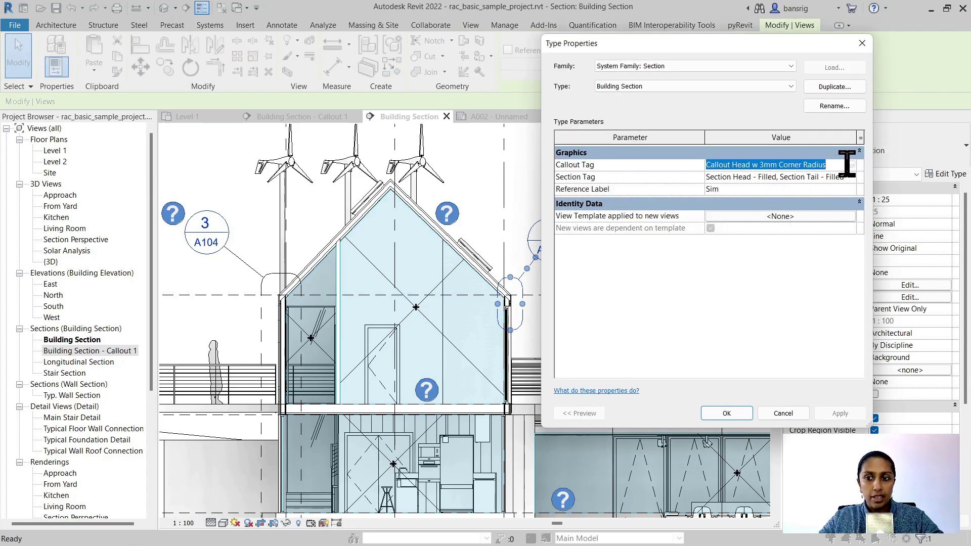
pyautogui.click(853, 165)
pyautogui.click(778, 165)
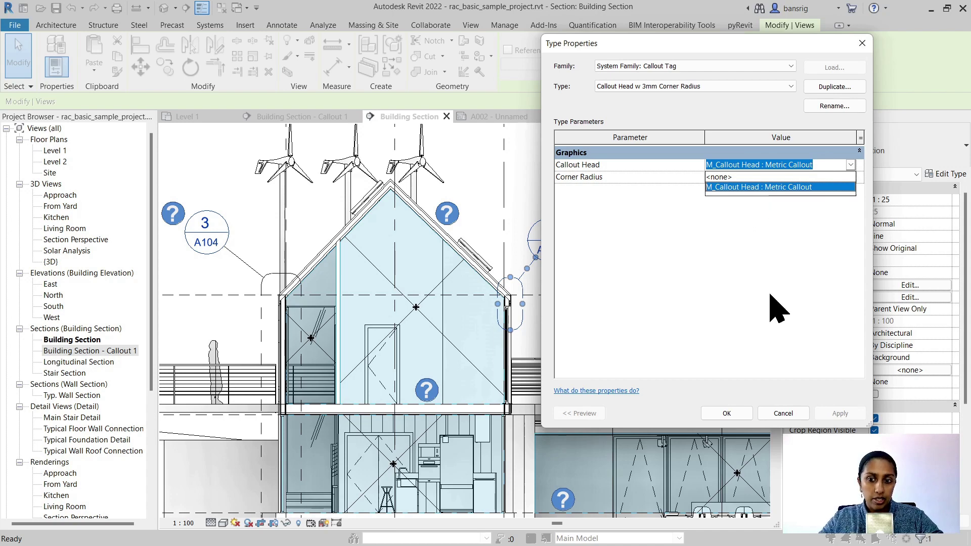
pyautogui.click(783, 413)
pyautogui.click(599, 283)
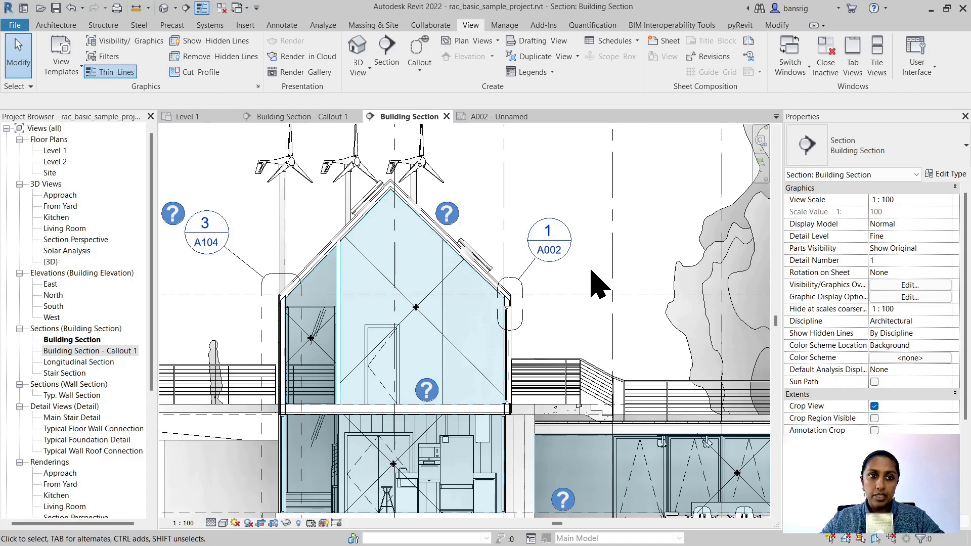
pyautogui.click(14, 25)
pyautogui.moveTo(40, 74)
pyautogui.click(134, 117)
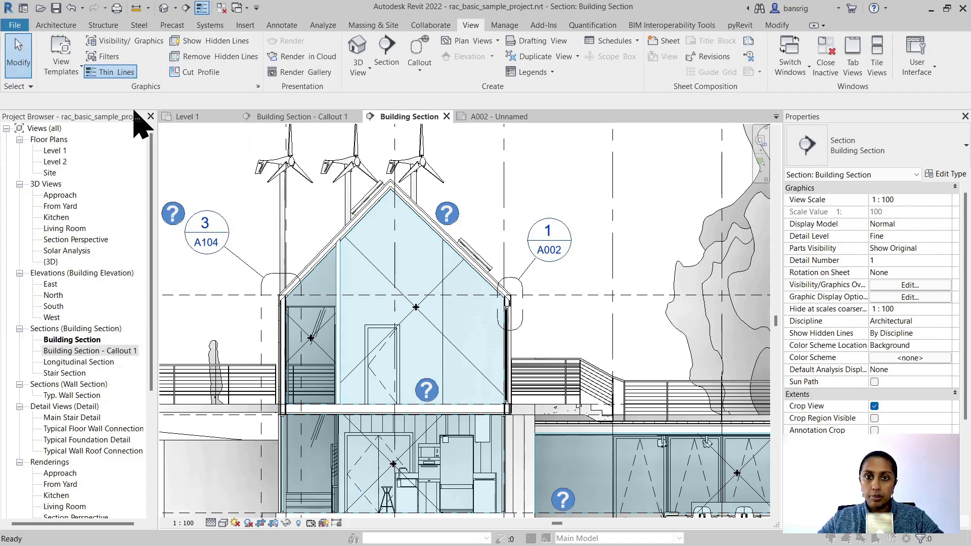
pyautogui.doubleClick(343, 143)
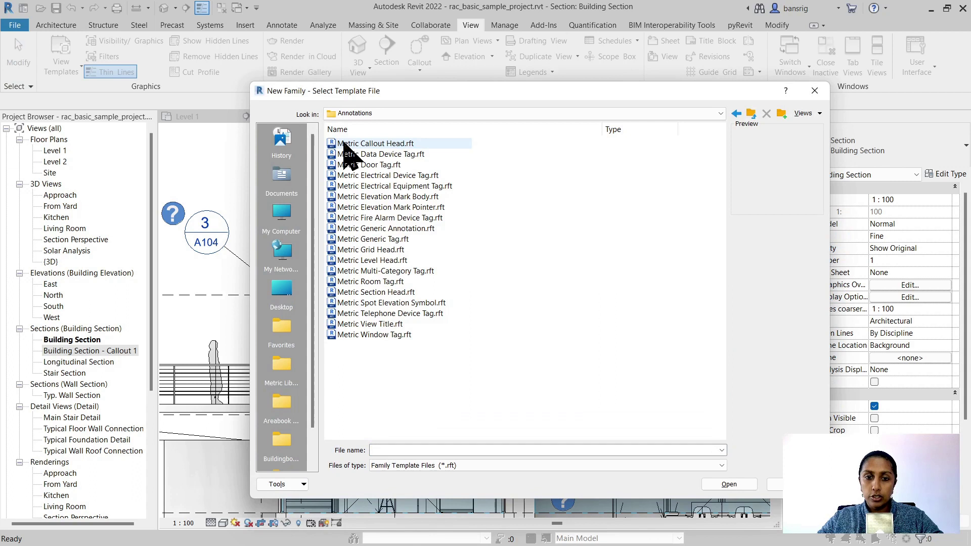
pyautogui.click(375, 144)
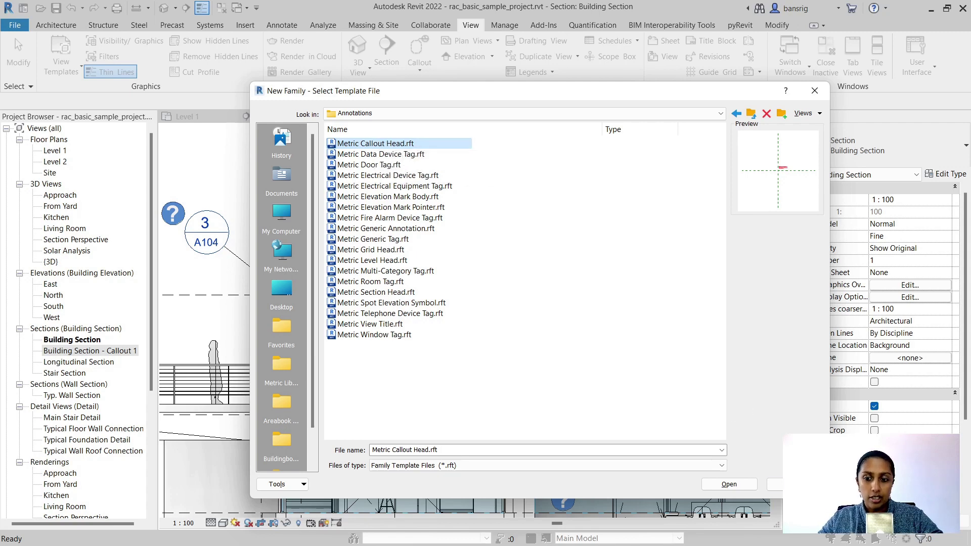
pyautogui.click(773, 484)
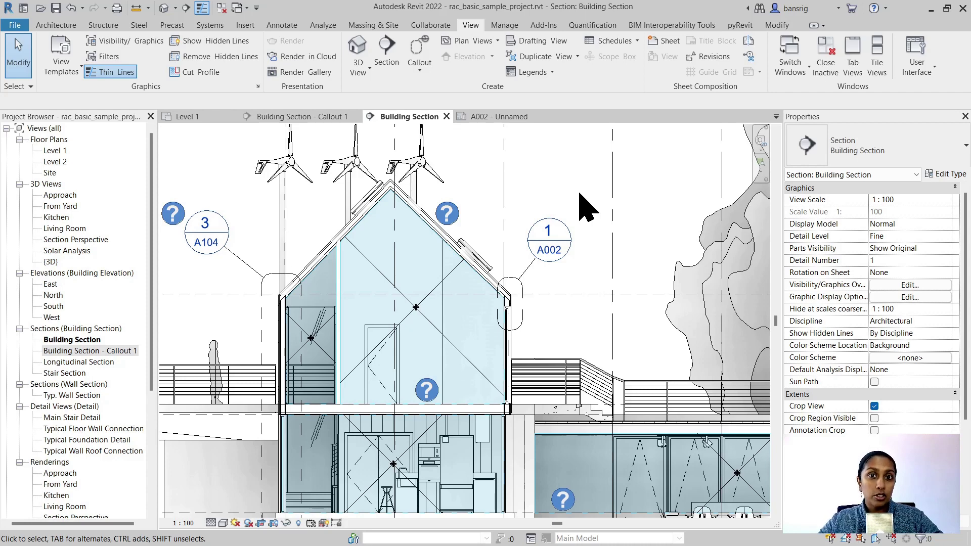
# - Delete Building Section - Callout 1 at the right roof corner, confirming the warning
pyautogui.click(524, 308)
pyautogui.press('Delete')
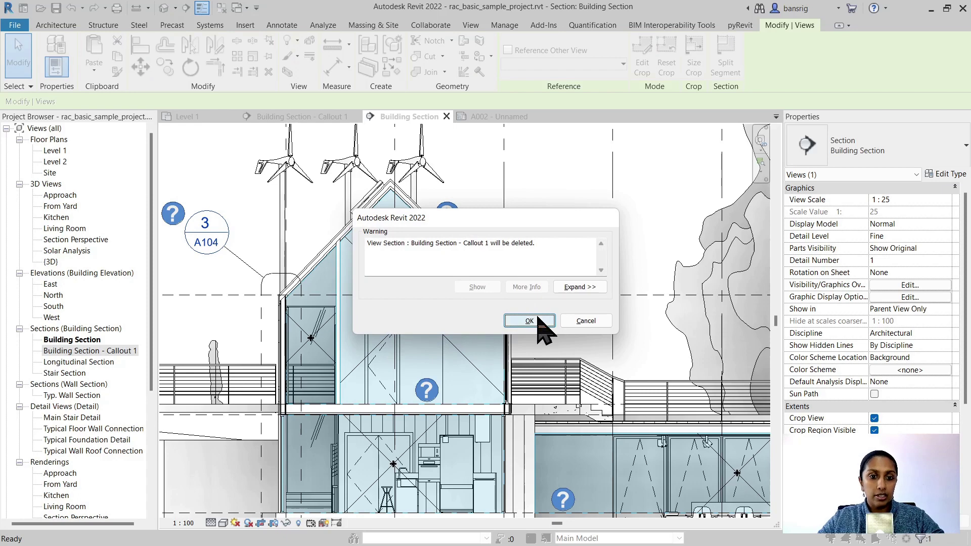
pyautogui.click(543, 319)
# - Review the Typ. Wall Section and Typical Wall Roof Connection views, then return to Building Section
pyautogui.doubleClick(203, 230)
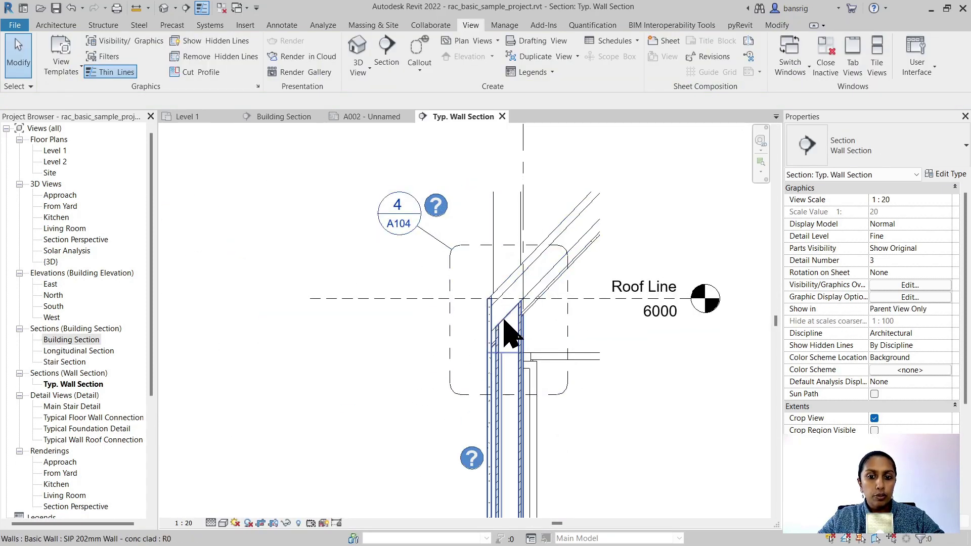
pyautogui.doubleClick(403, 213)
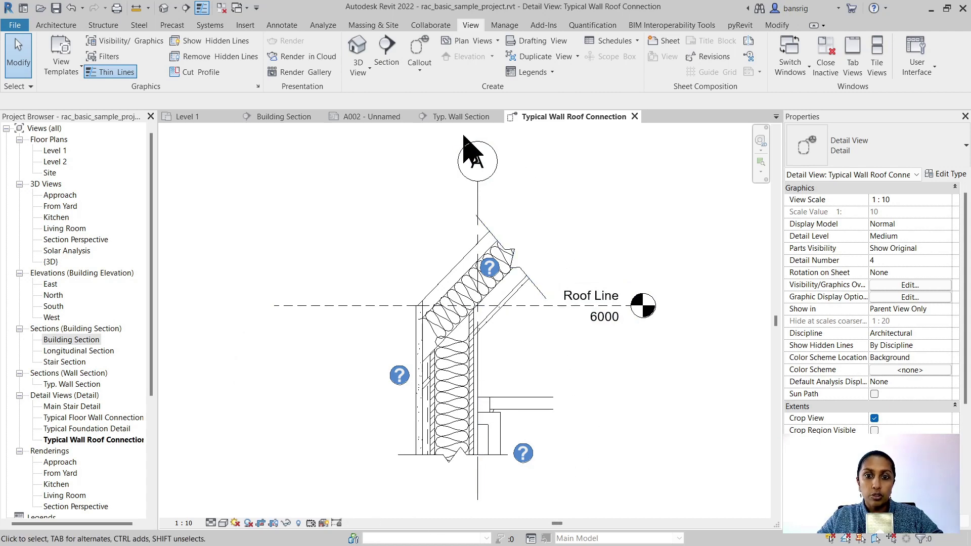
pyautogui.click(303, 117)
pyautogui.scroll(3, 536, 303)
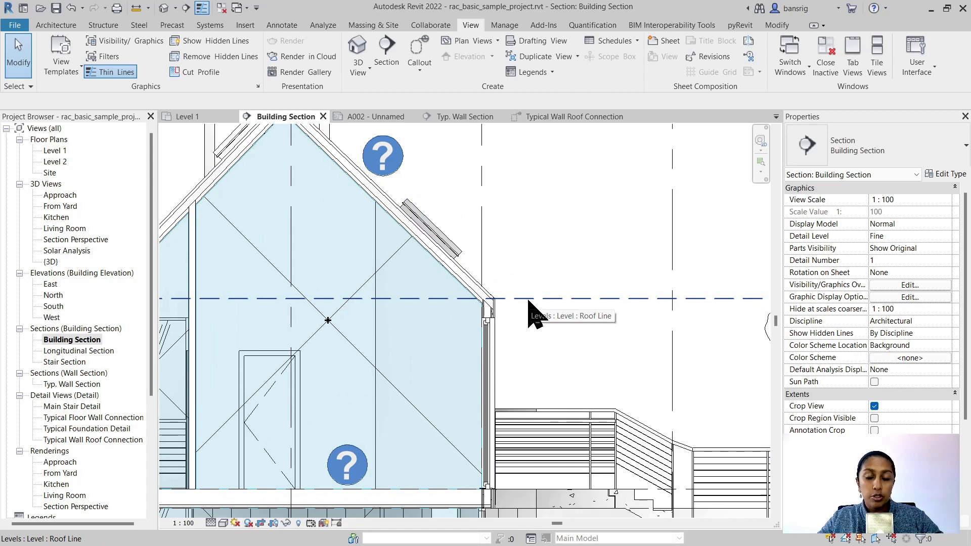
pyautogui.scroll(-4, 536, 304)
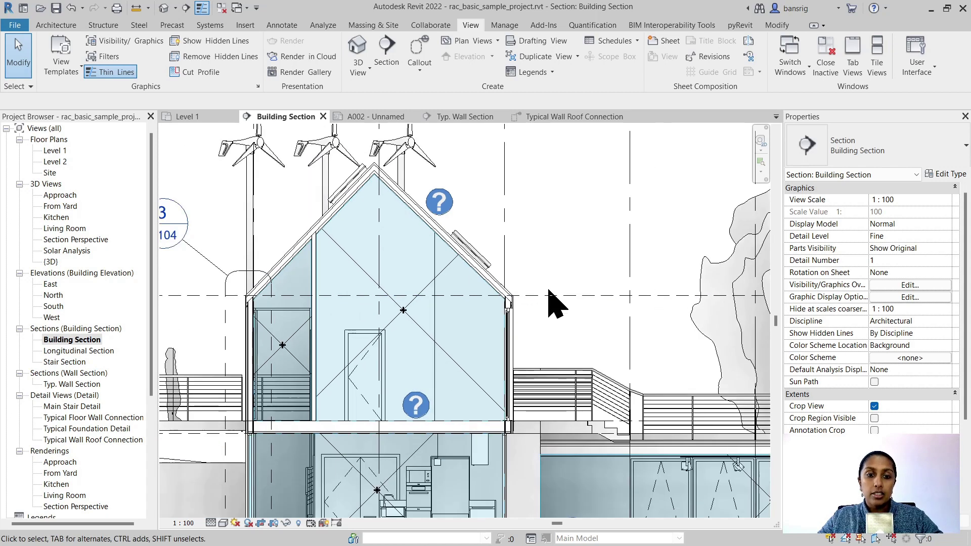
pyautogui.click(557, 116)
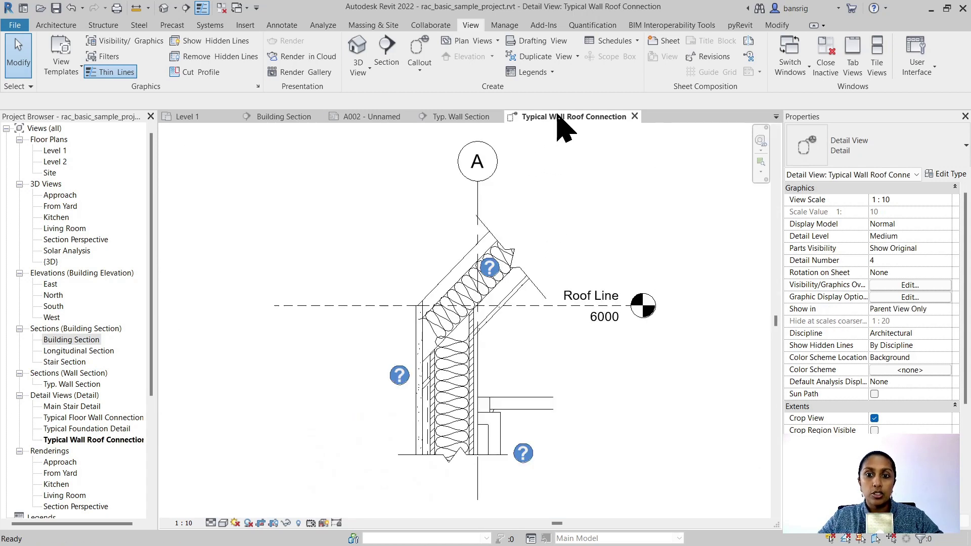
pyautogui.click(258, 118)
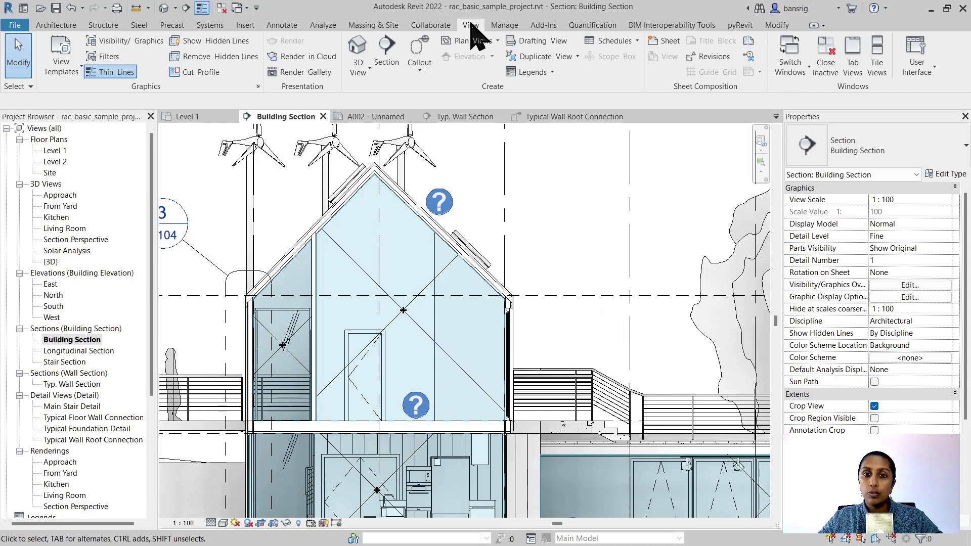
# - Draw a callout at the right wall–roof junction referencing Detail View: Typical Wall Roof Connection
pyautogui.click(419, 56)
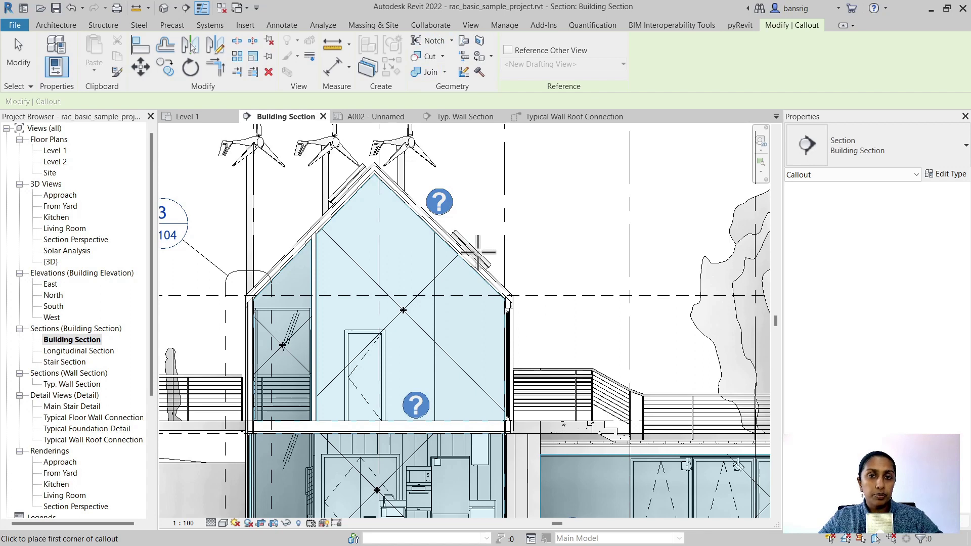
pyautogui.click(507, 50)
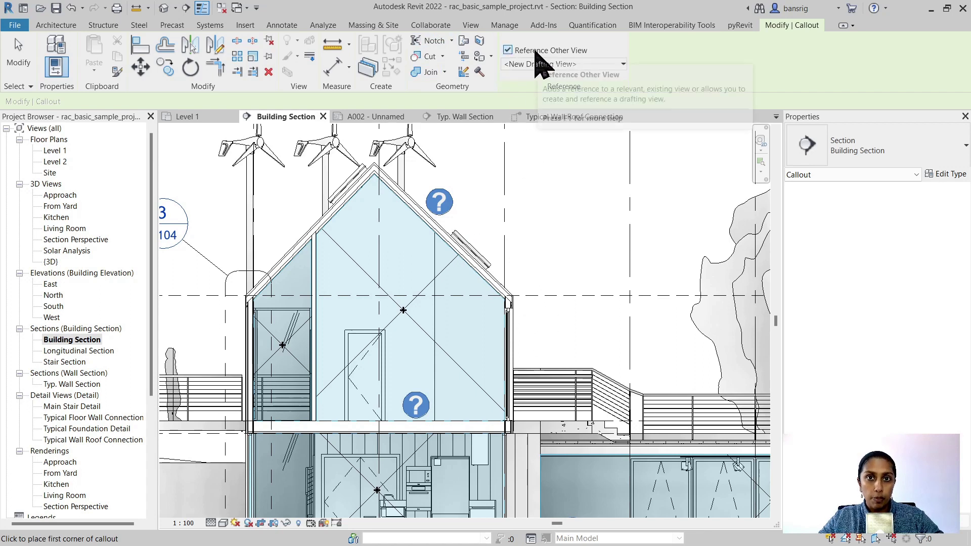
pyautogui.click(549, 64)
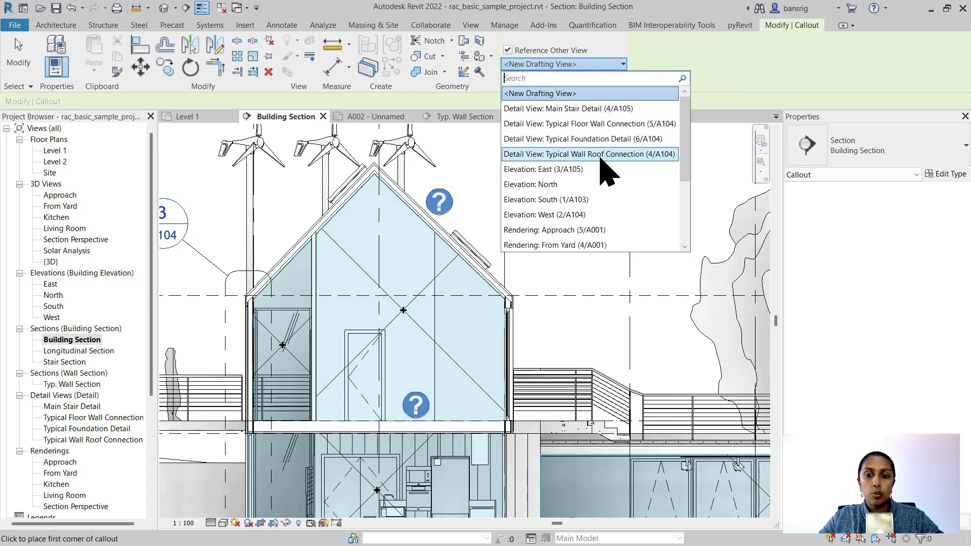
pyautogui.click(602, 154)
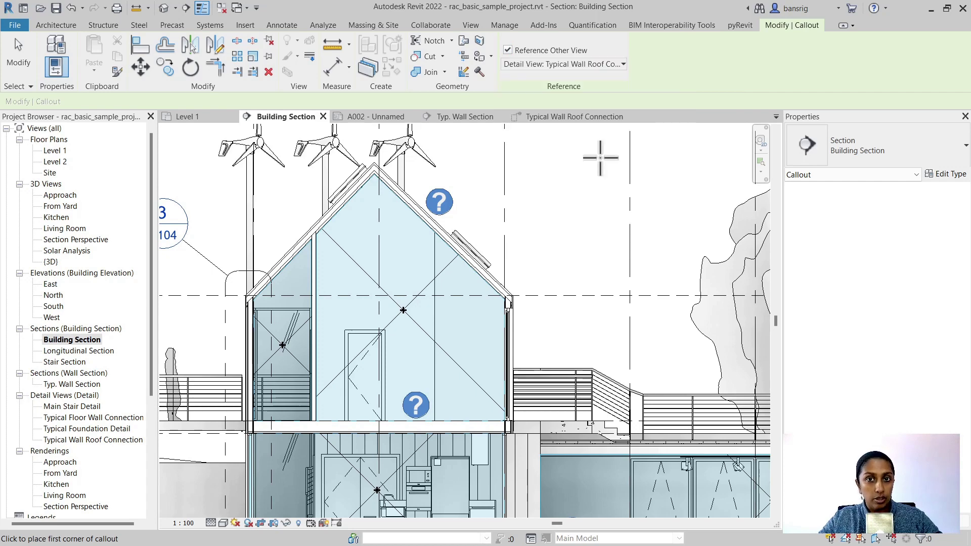
pyautogui.scroll(2, 514, 328)
pyautogui.click(480, 219)
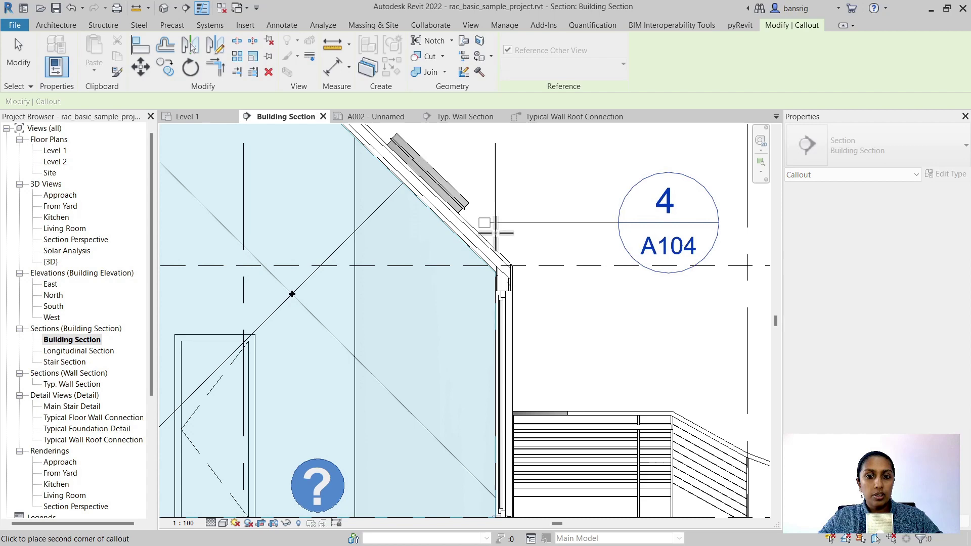
pyautogui.click(533, 344)
pyautogui.press('Escape')
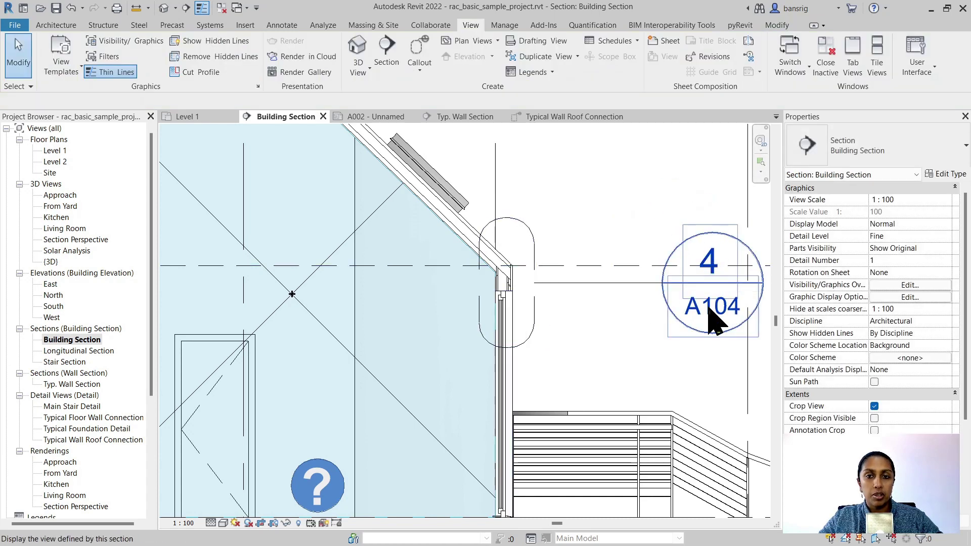
# - Raise the 4/A104 callout bubble up onto a leader
pyautogui.click(538, 338)
pyautogui.scroll(-4, 617, 313)
pyautogui.moveTo(635, 304); pyautogui.dragTo(592, 215)
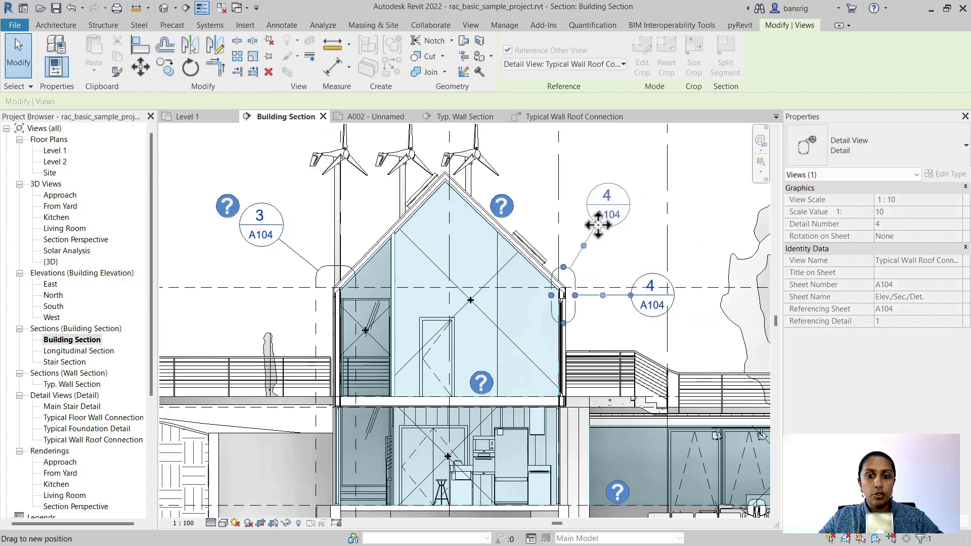
pyautogui.press('Escape')
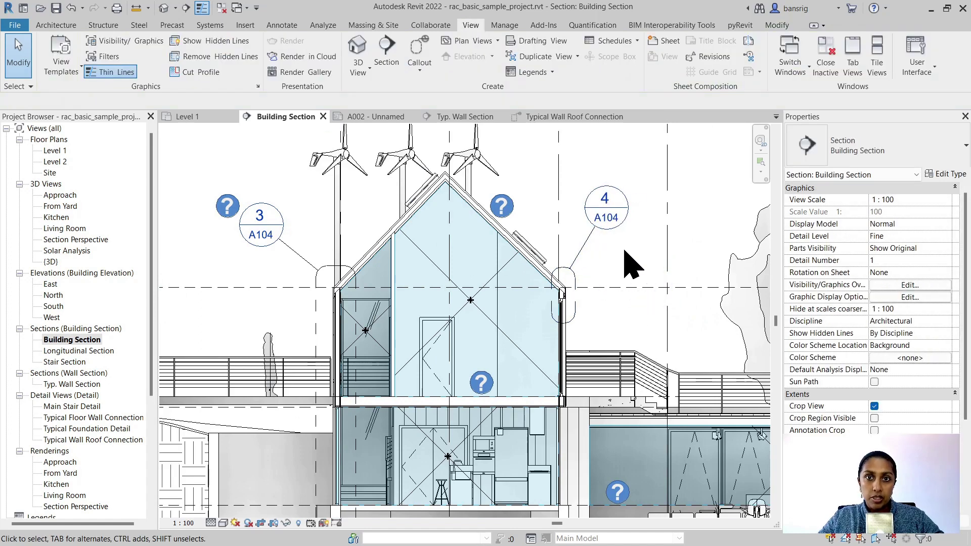
# - Verify 4/A104 opens Typical Wall Roof Connection, then start a callout with Reference Other View ticked
pyautogui.doubleClick(612, 220)
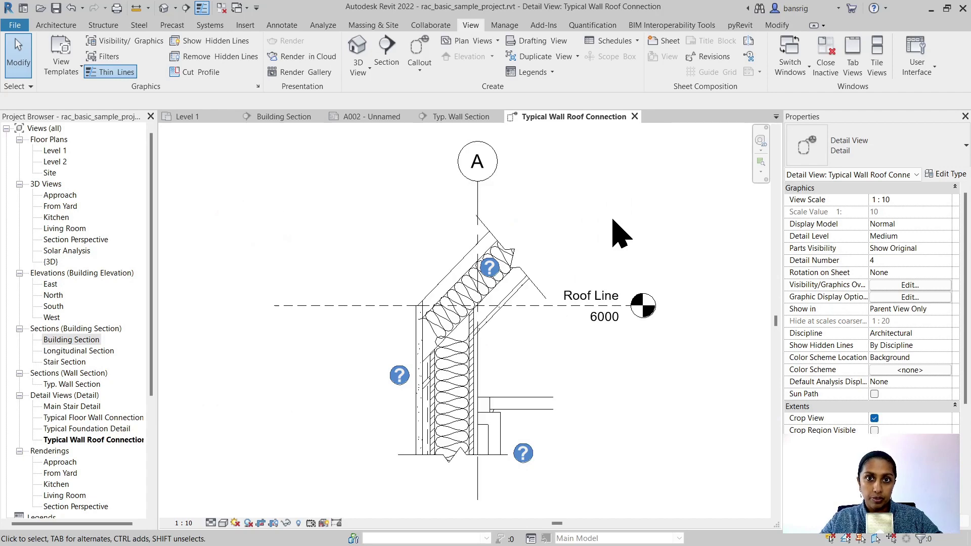
pyautogui.hotkey('ctrl', 'Tab')
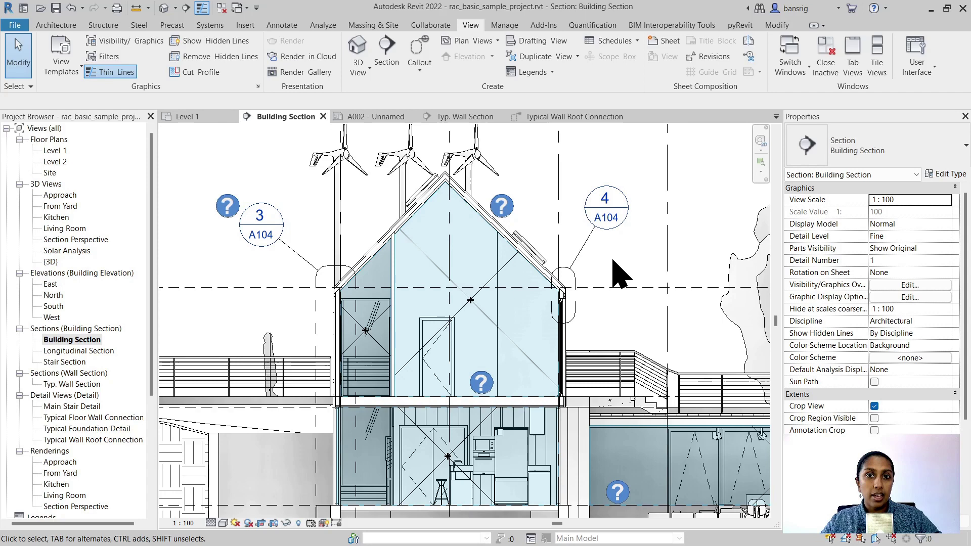
pyautogui.click(419, 46)
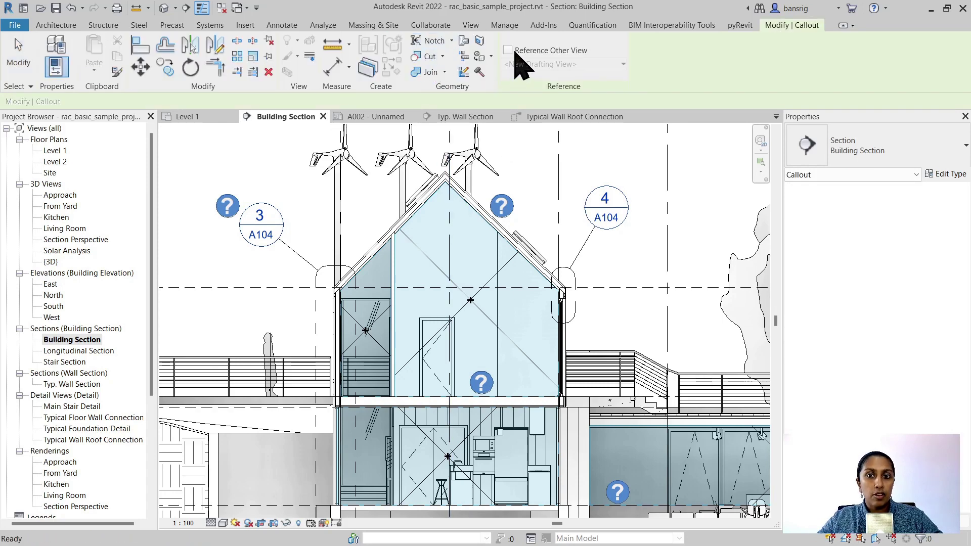
pyautogui.click(508, 50)
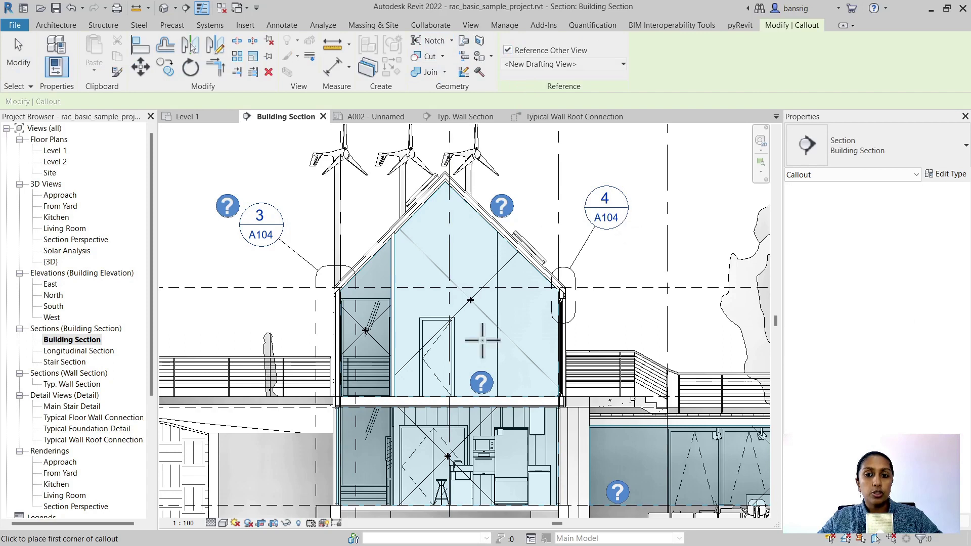